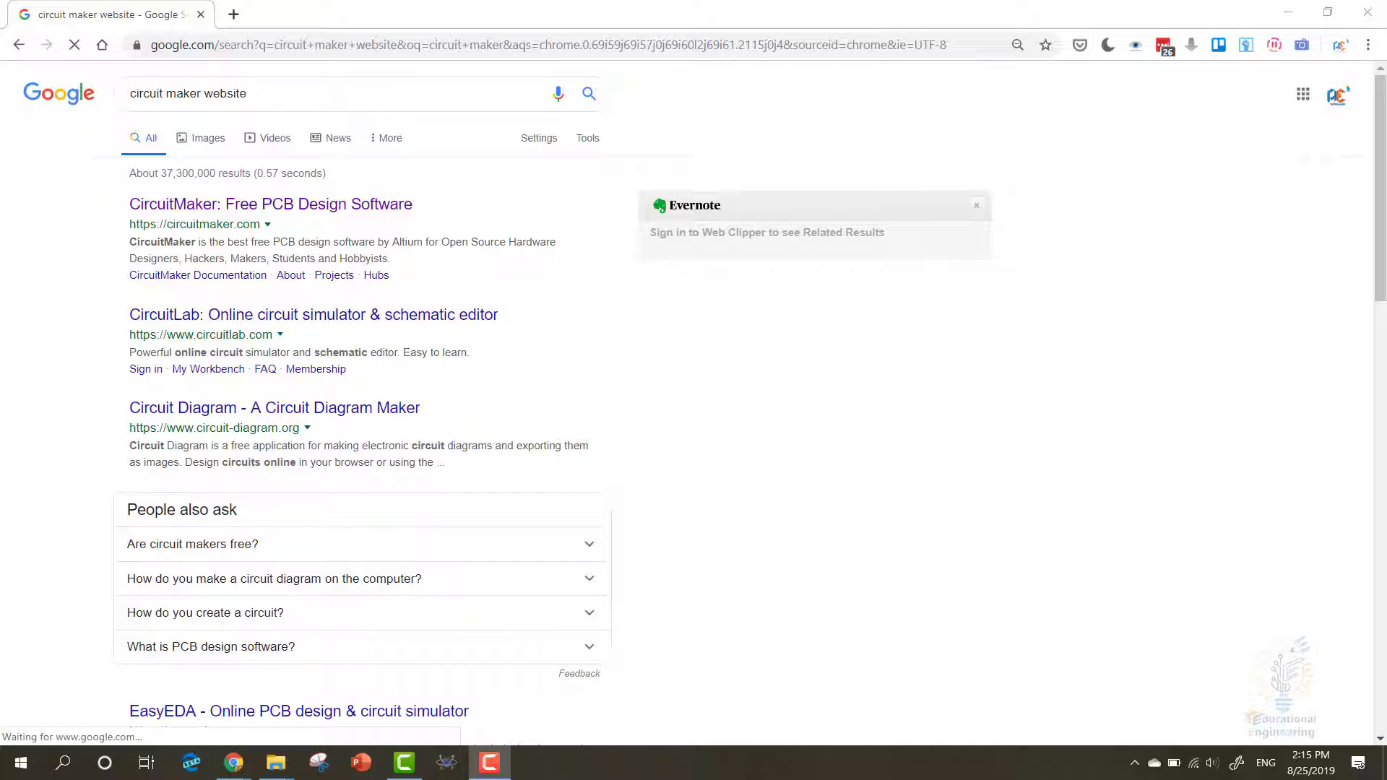
# - Open the 'CircuitMaker: Free PCB Design Software' result from the Google search
pyautogui.click(217, 206)
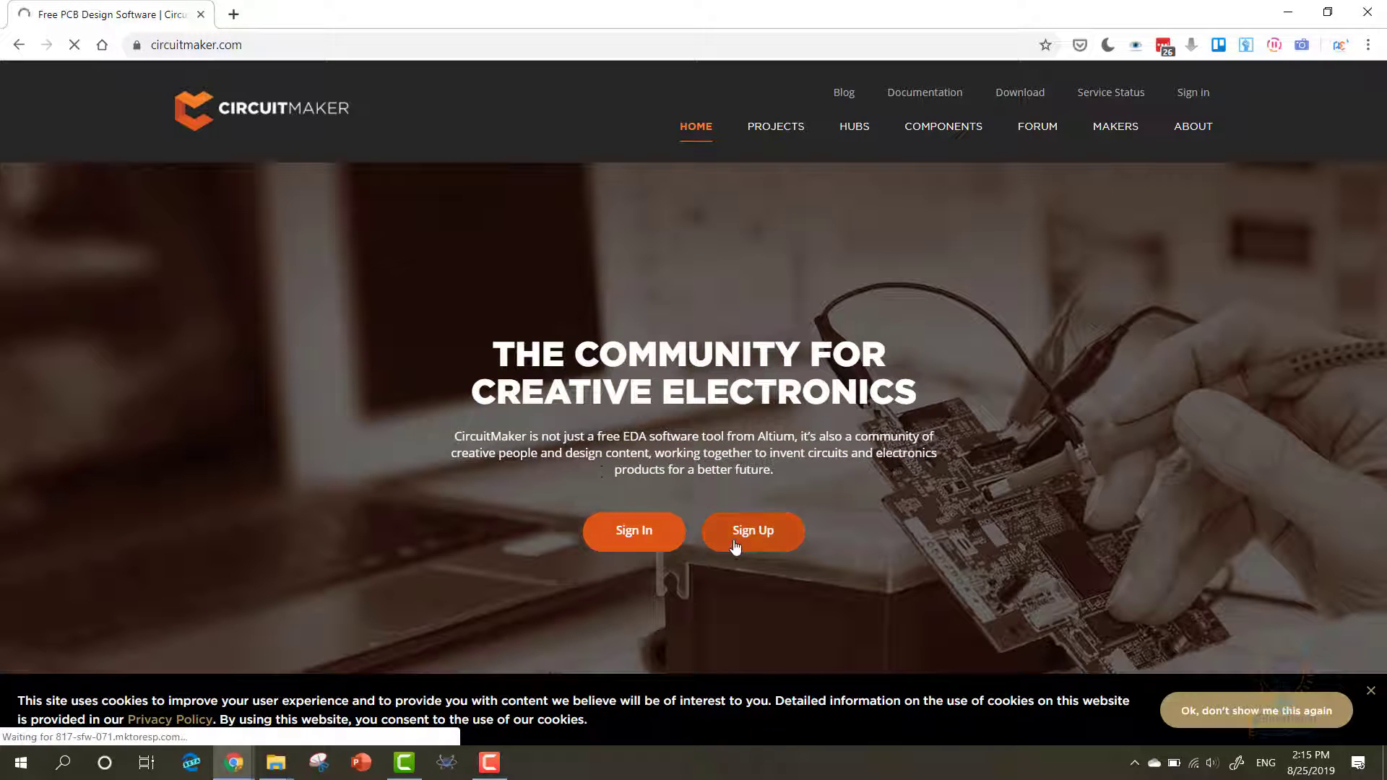
# - Open the sign-up form and enter the first name, last name and e-mail address
pyautogui.click(759, 535)
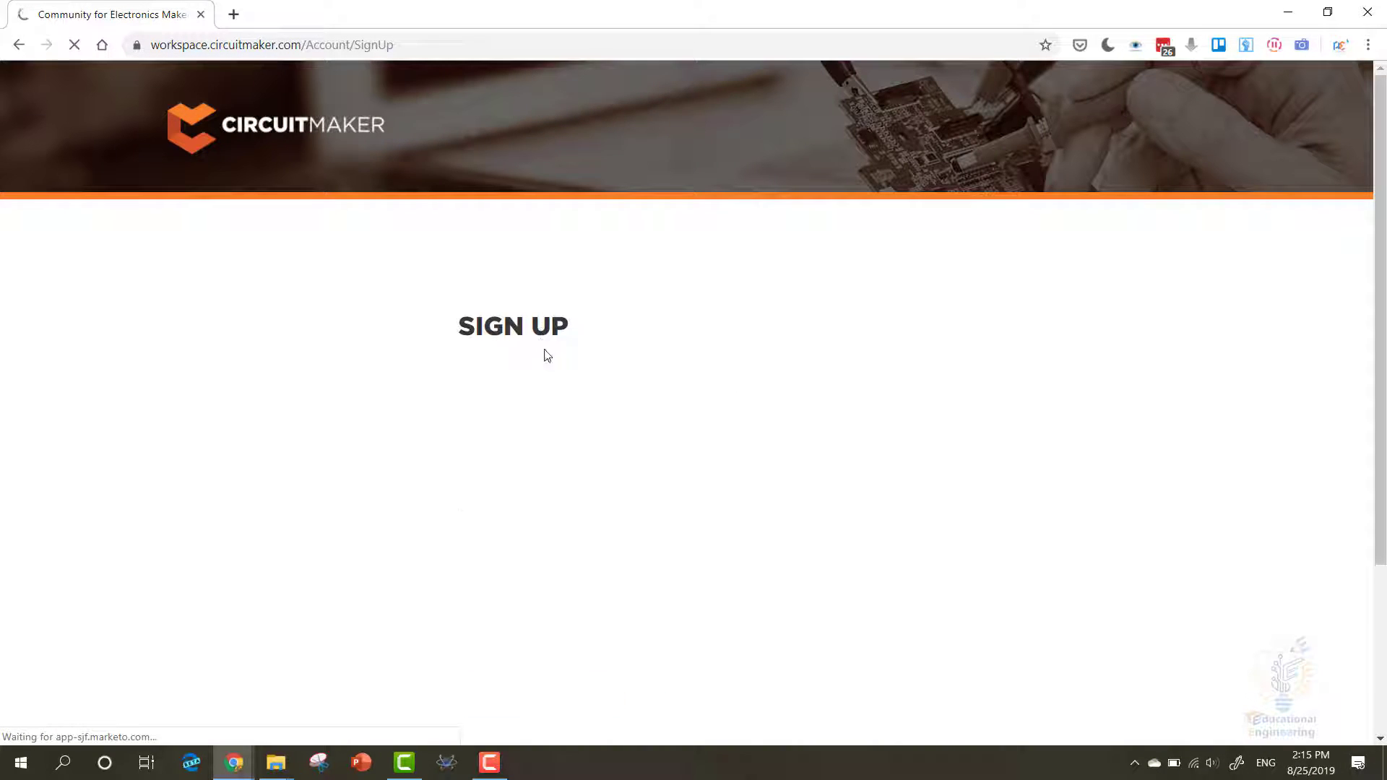
pyautogui.click(568, 446)
pyautogui.write('E')
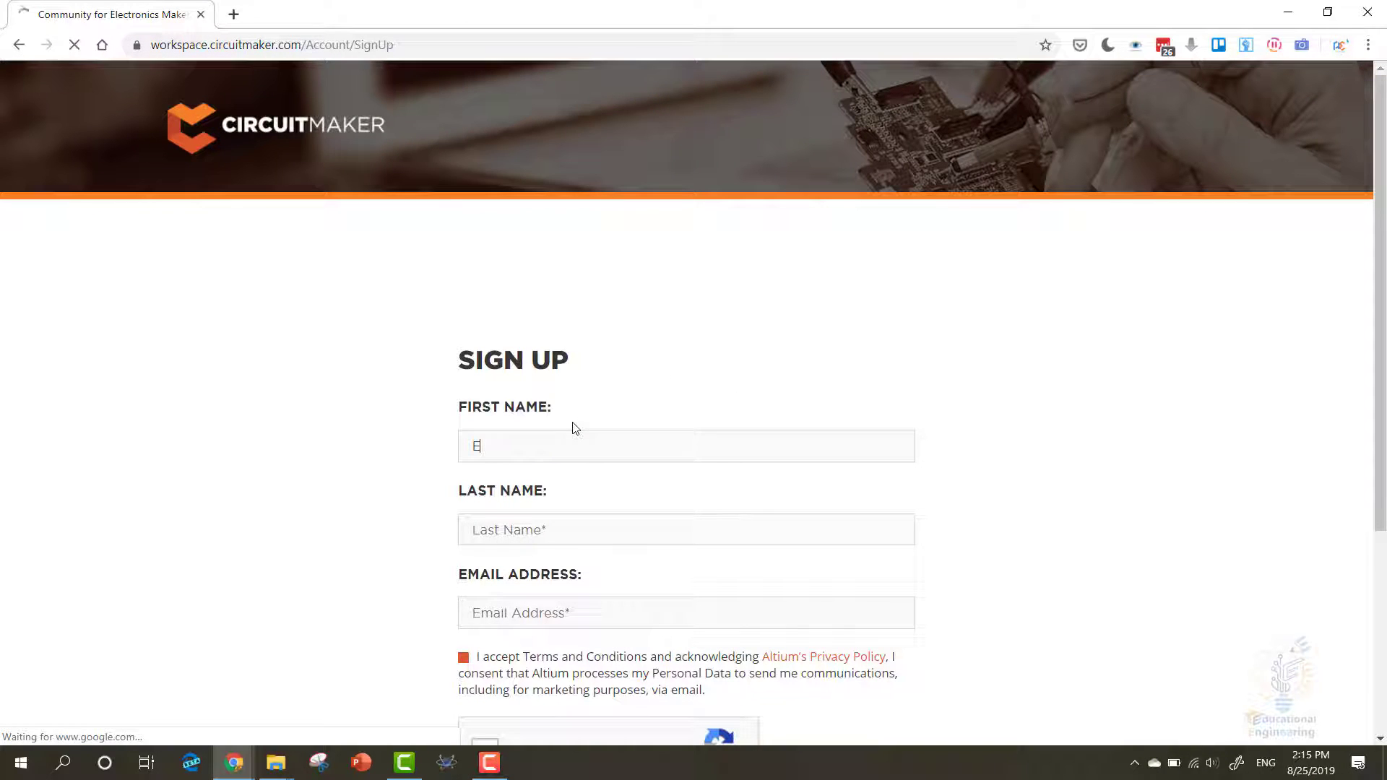
pyautogui.write('ducatioan')
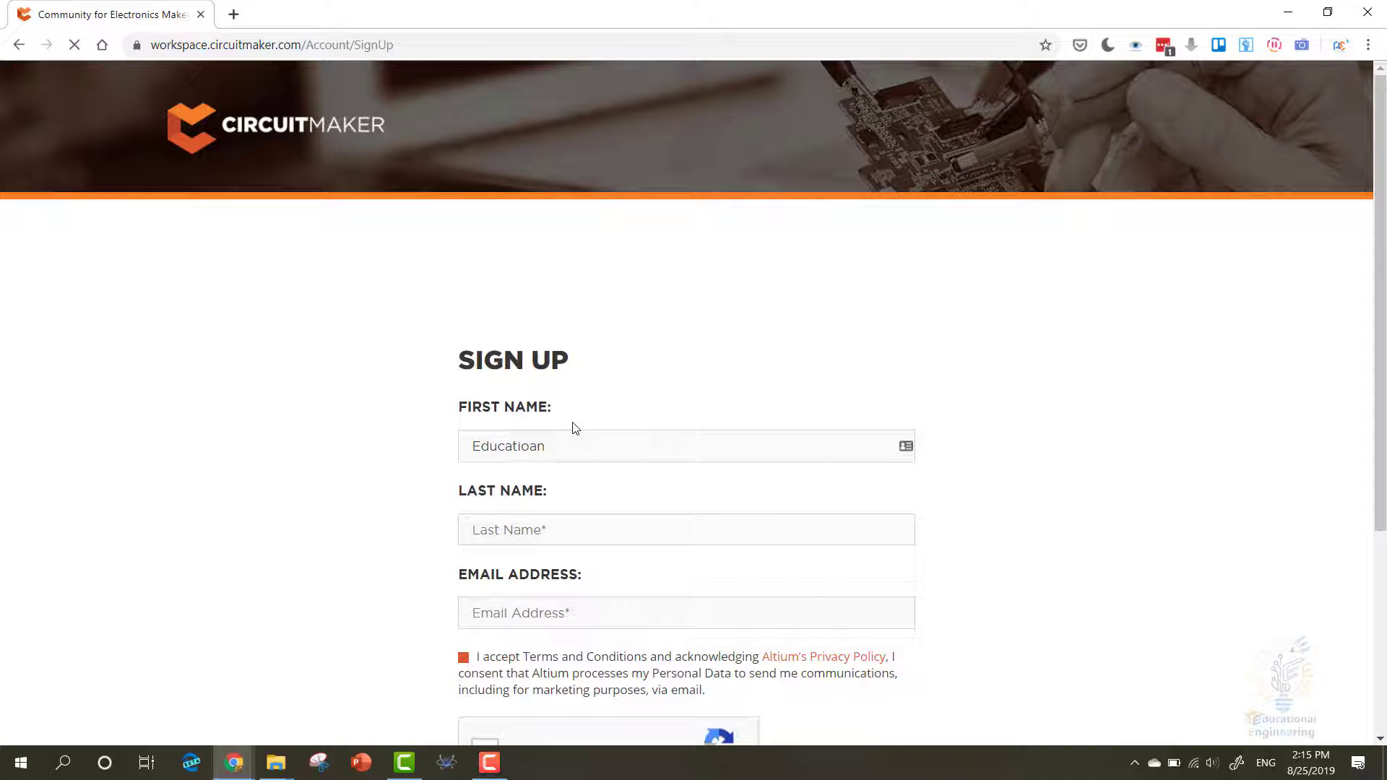
pyautogui.write('eng')
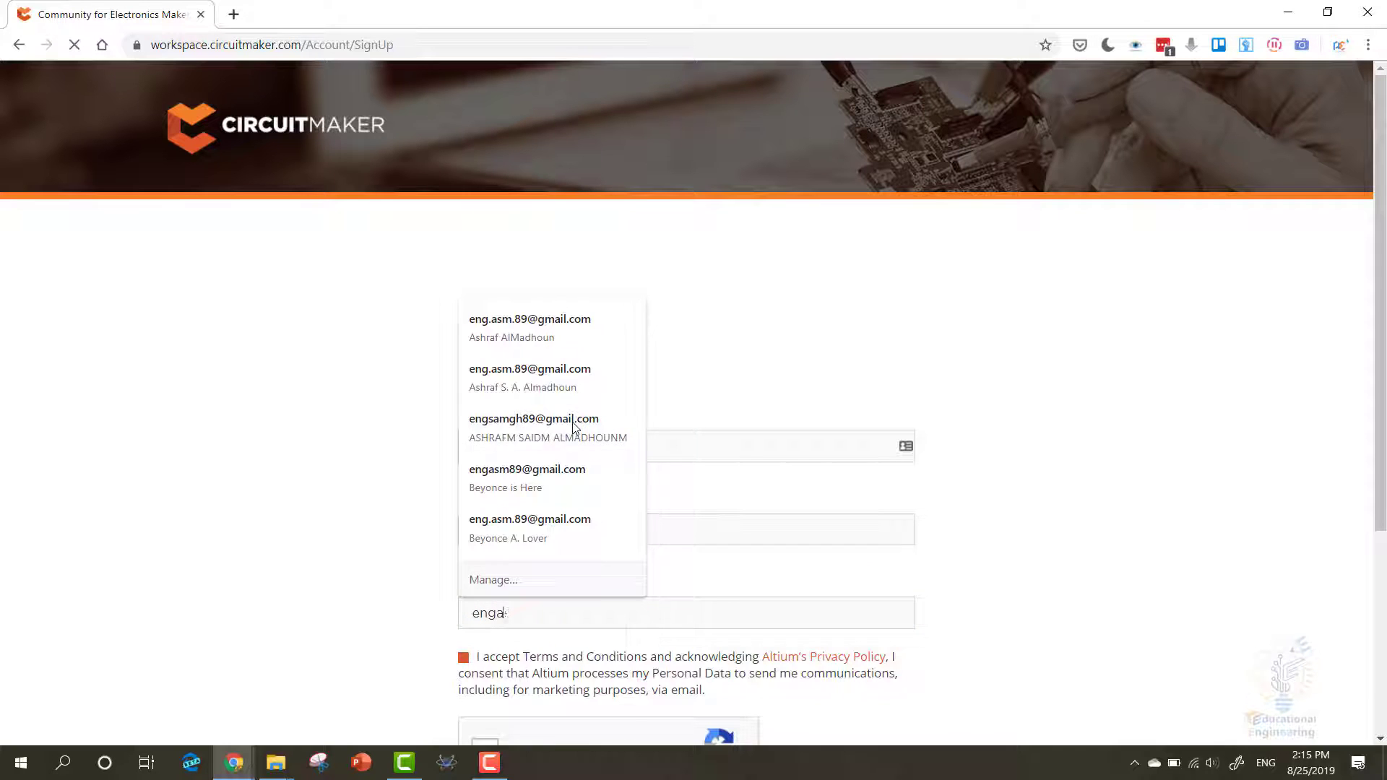
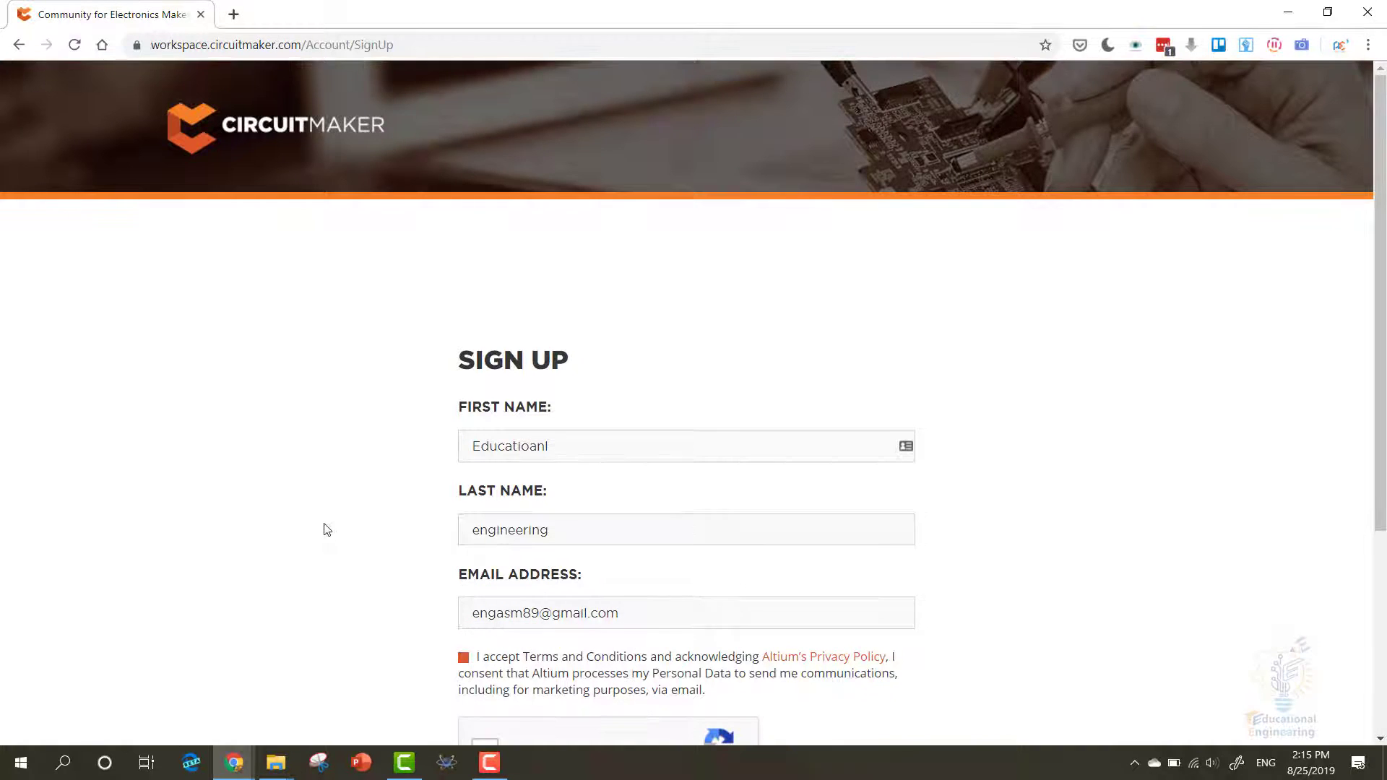
pyautogui.scroll(-4, 322, 535)
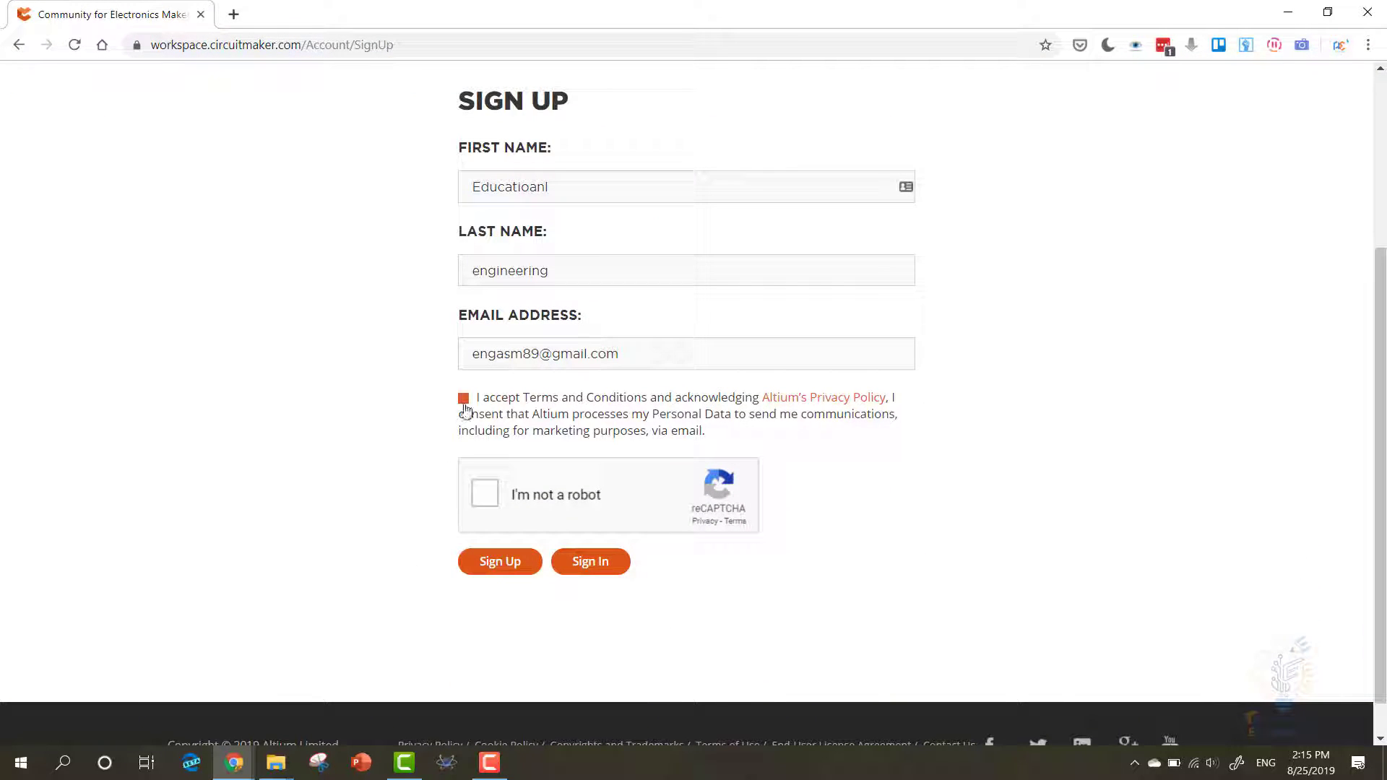
# - Accept the terms, pass the robot check, submit the registration and dismiss the confirmation
pyautogui.click(464, 401)
pyautogui.click(614, 520)
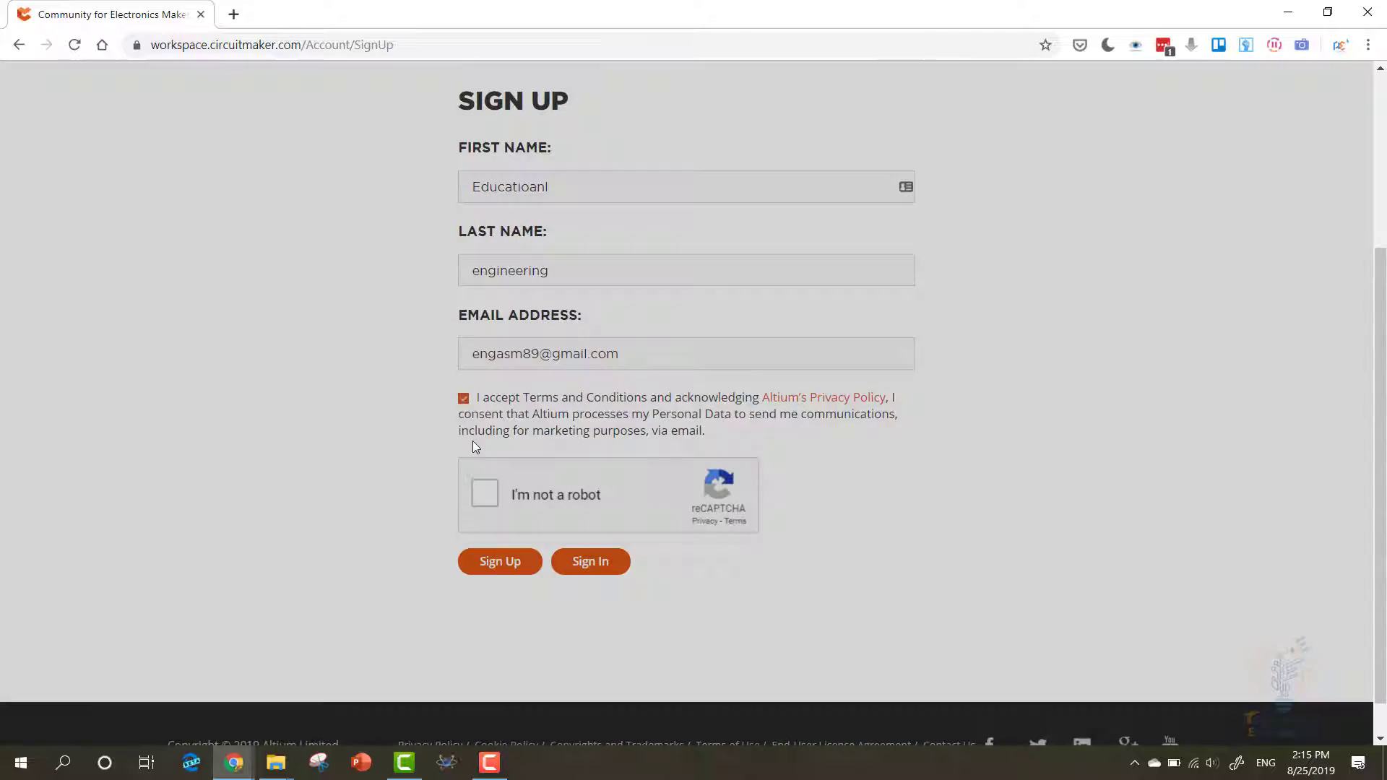
pyautogui.click(483, 499)
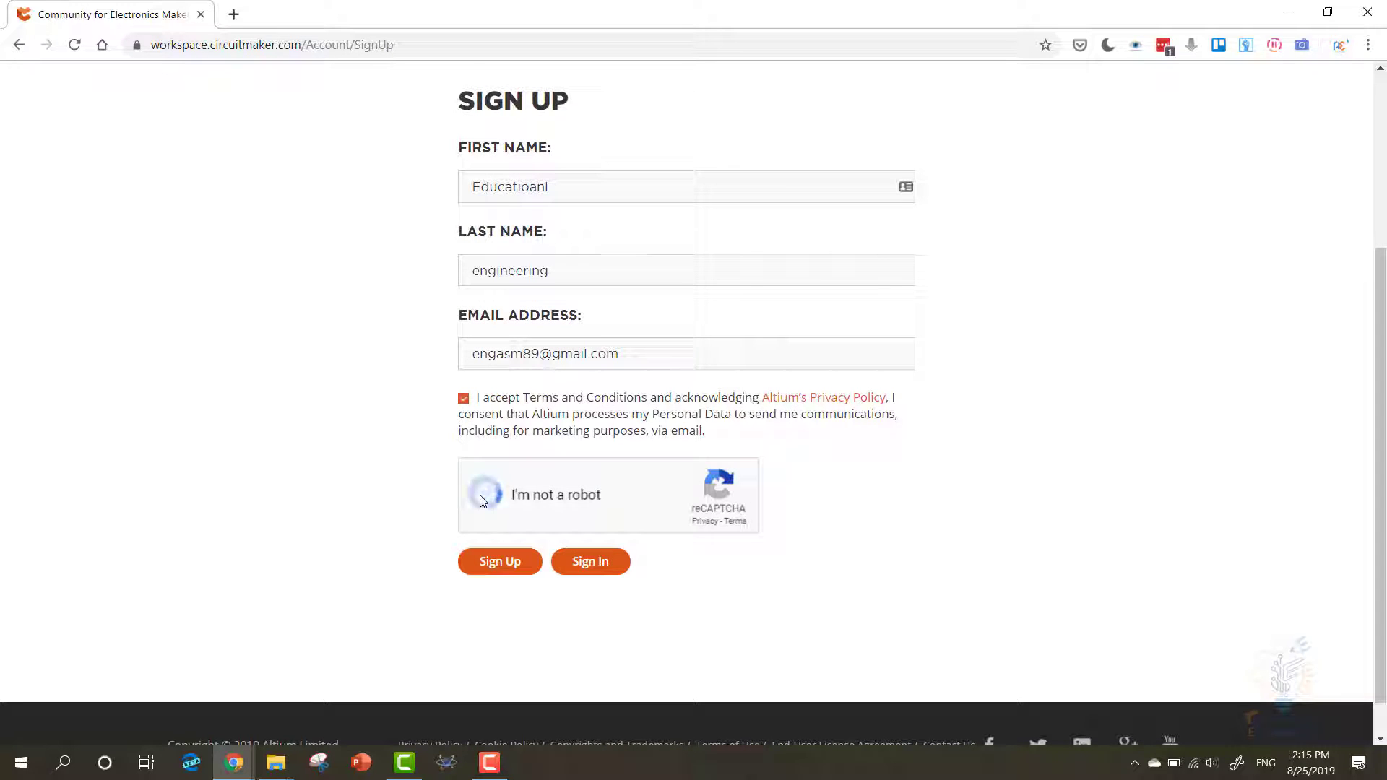
pyautogui.click(503, 565)
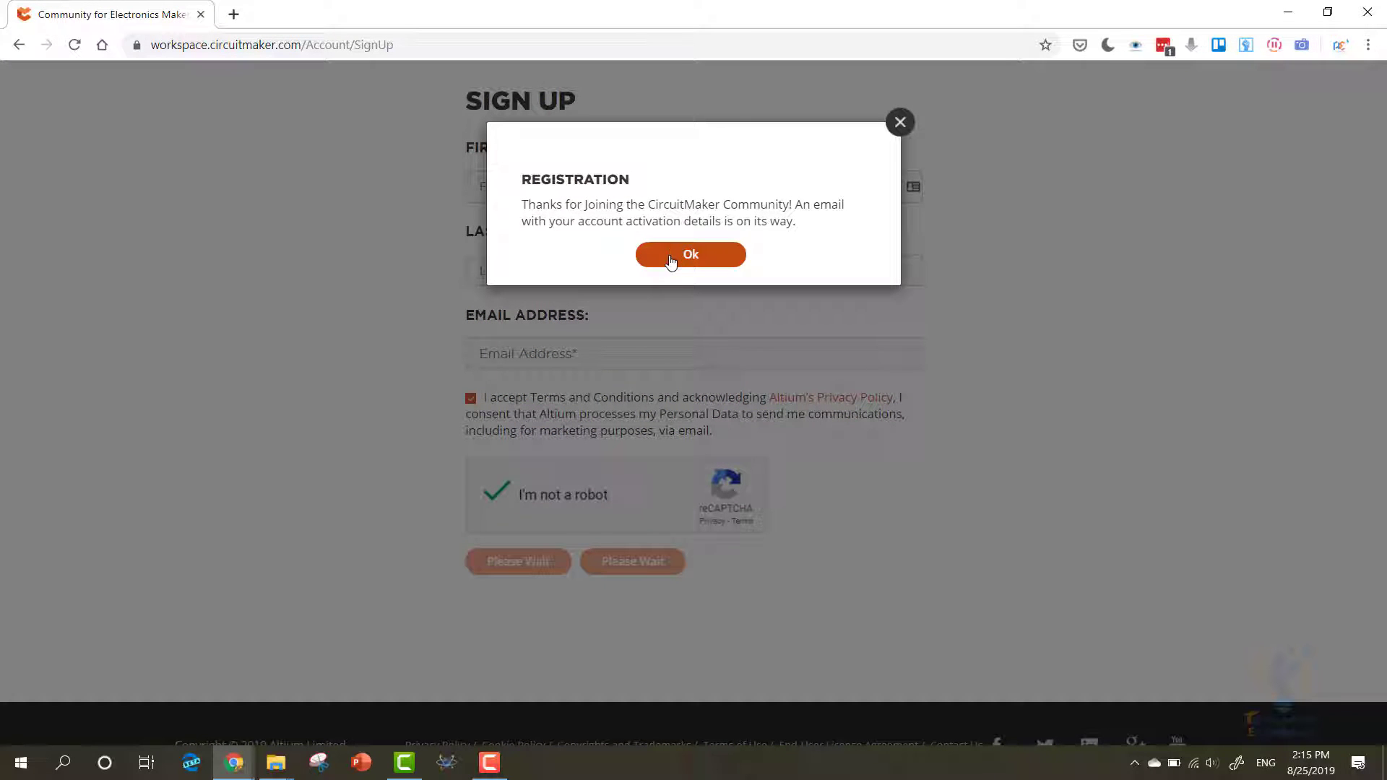
pyautogui.click(671, 259)
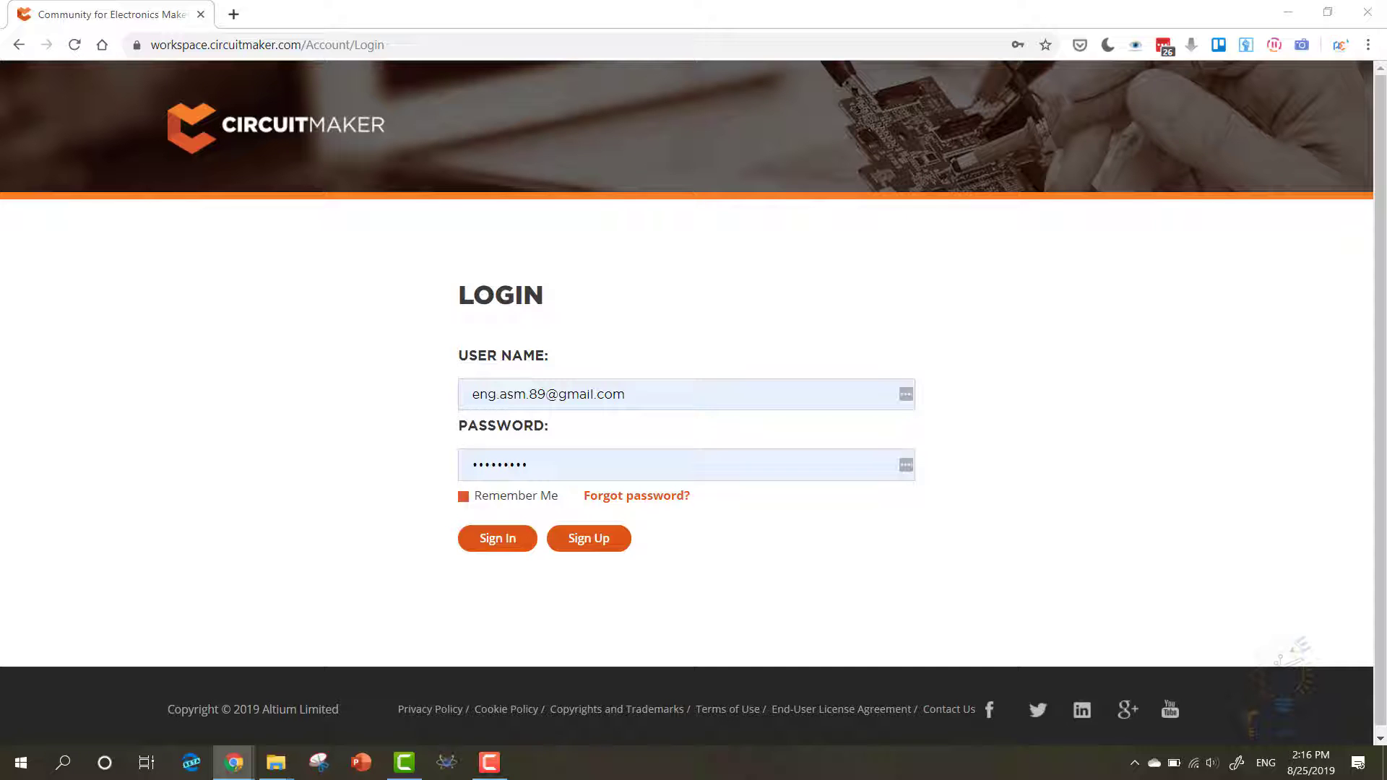
# - Move the Gmail activation e-mail into a tab beside the CircuitMaker login page
pyautogui.moveTo(658, 11); pyautogui.dragTo(658, 15)
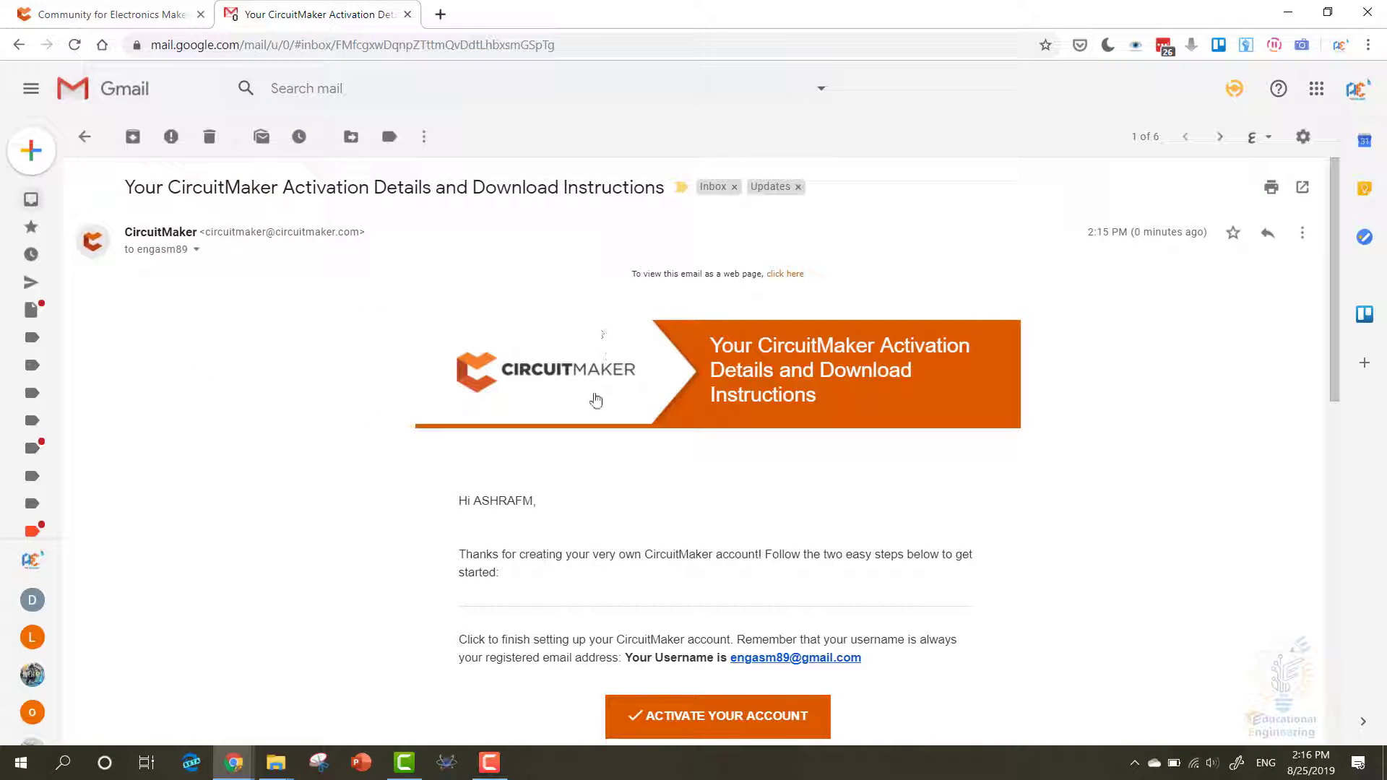
# - Use the e-mail's 'Activate Your Account' button to activate the CircuitMaker account
pyautogui.scroll(-2, 596, 400)
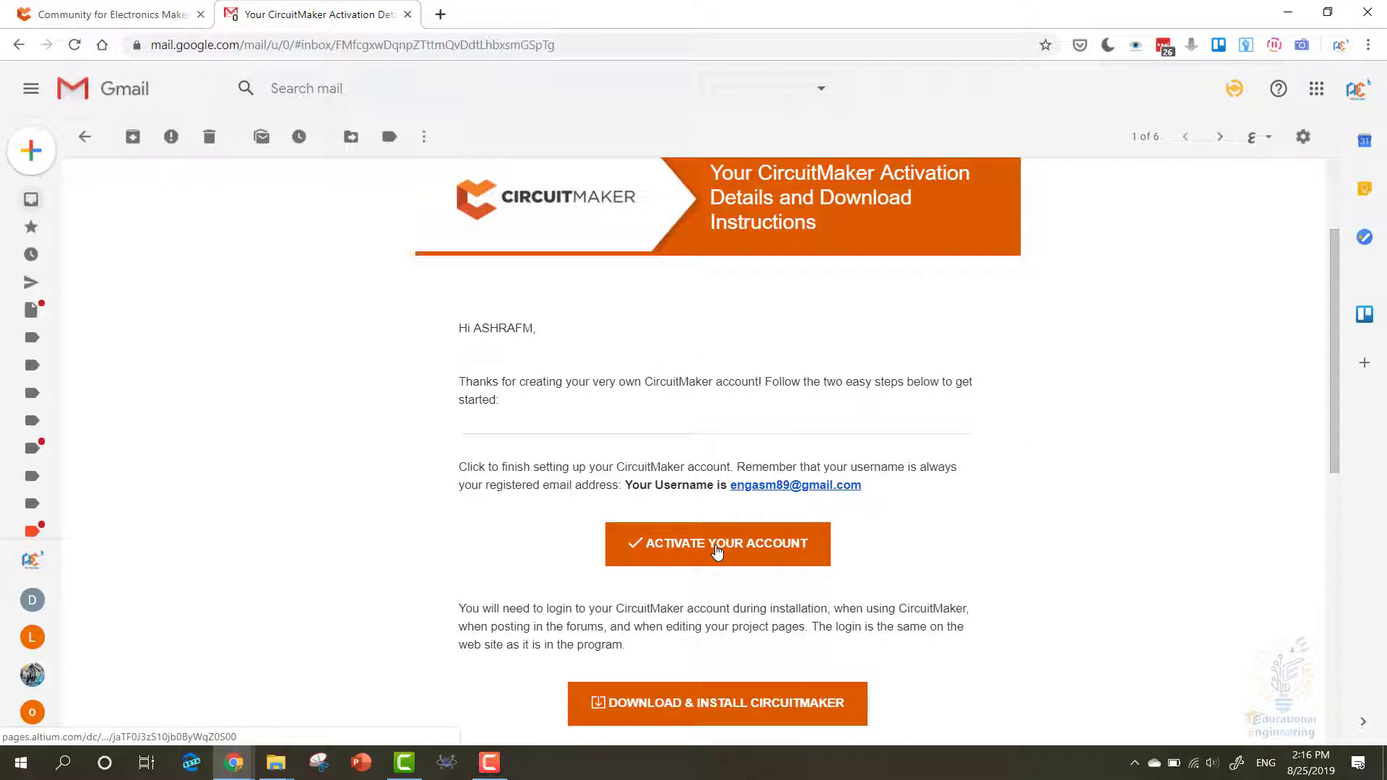
pyautogui.click(718, 549)
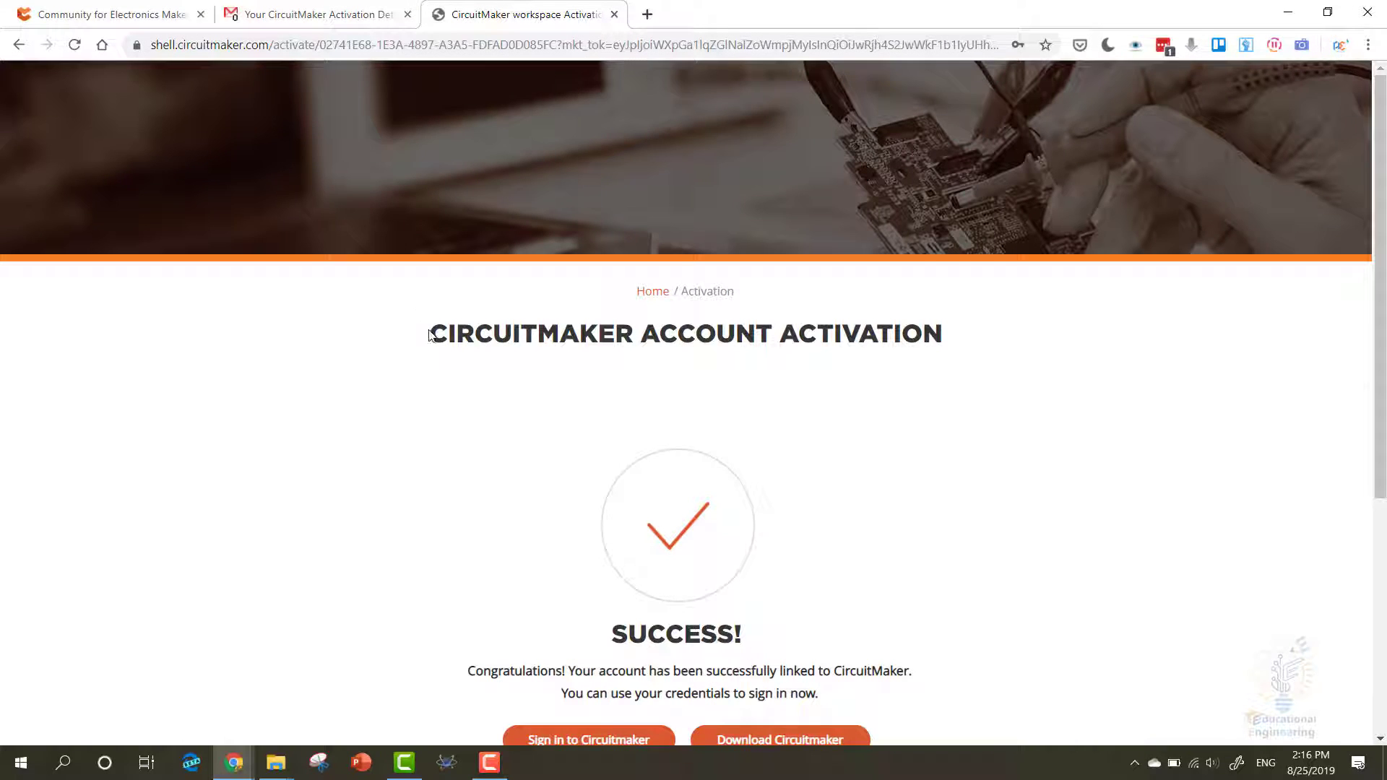
# - Start the CircuitMakerSetup.exe download from the activation page and follow the 'Sign in to Circuitmaker' link
pyautogui.scroll(-1, 610, 419)
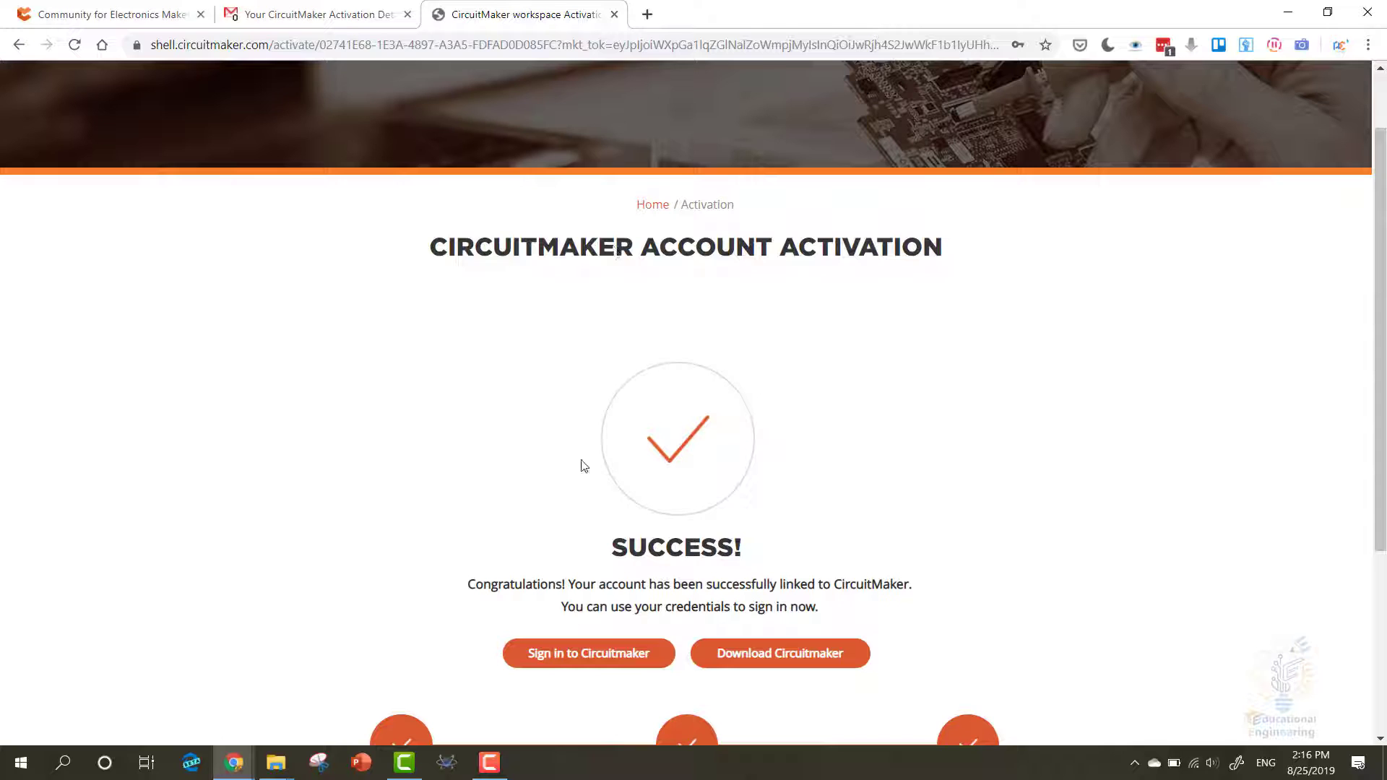
pyautogui.scroll(-2, 574, 610)
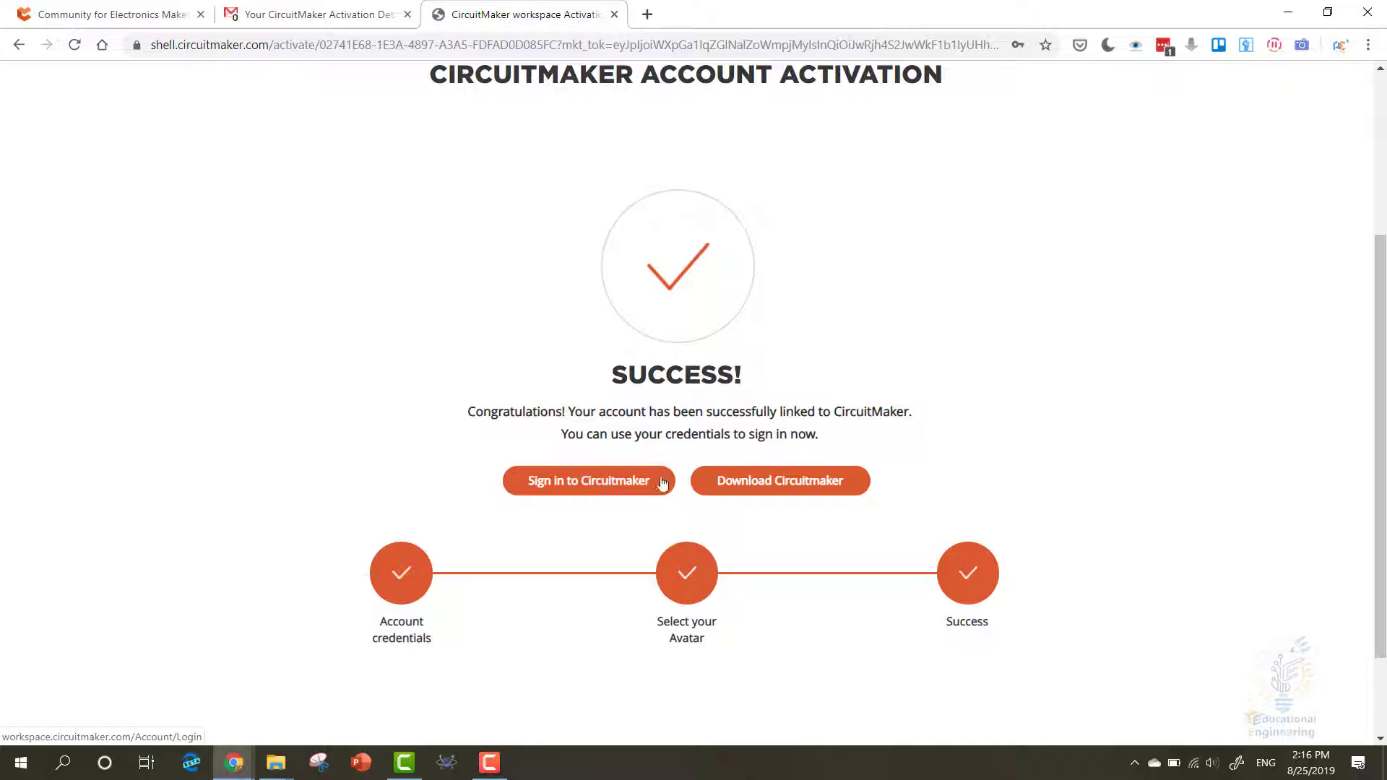
pyautogui.rightClick(751, 482)
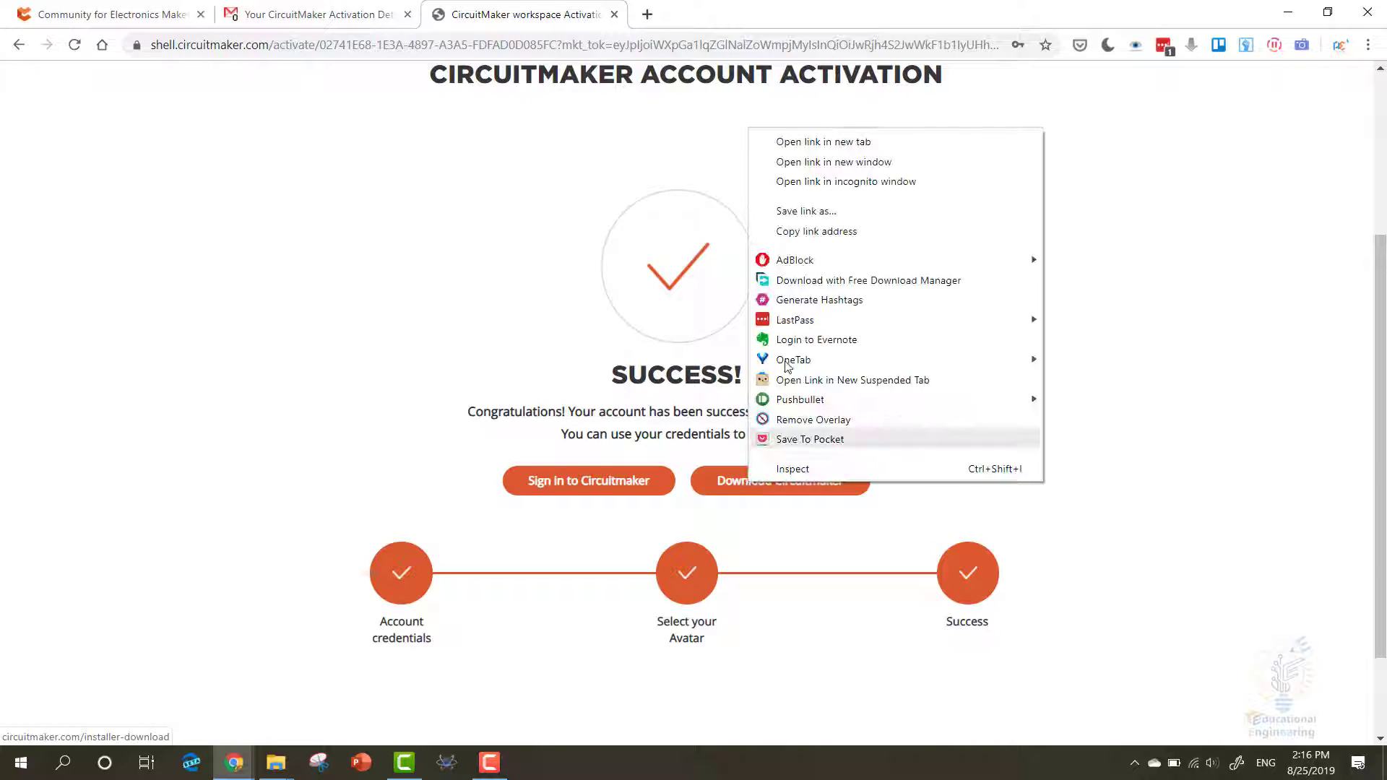
pyautogui.click(824, 143)
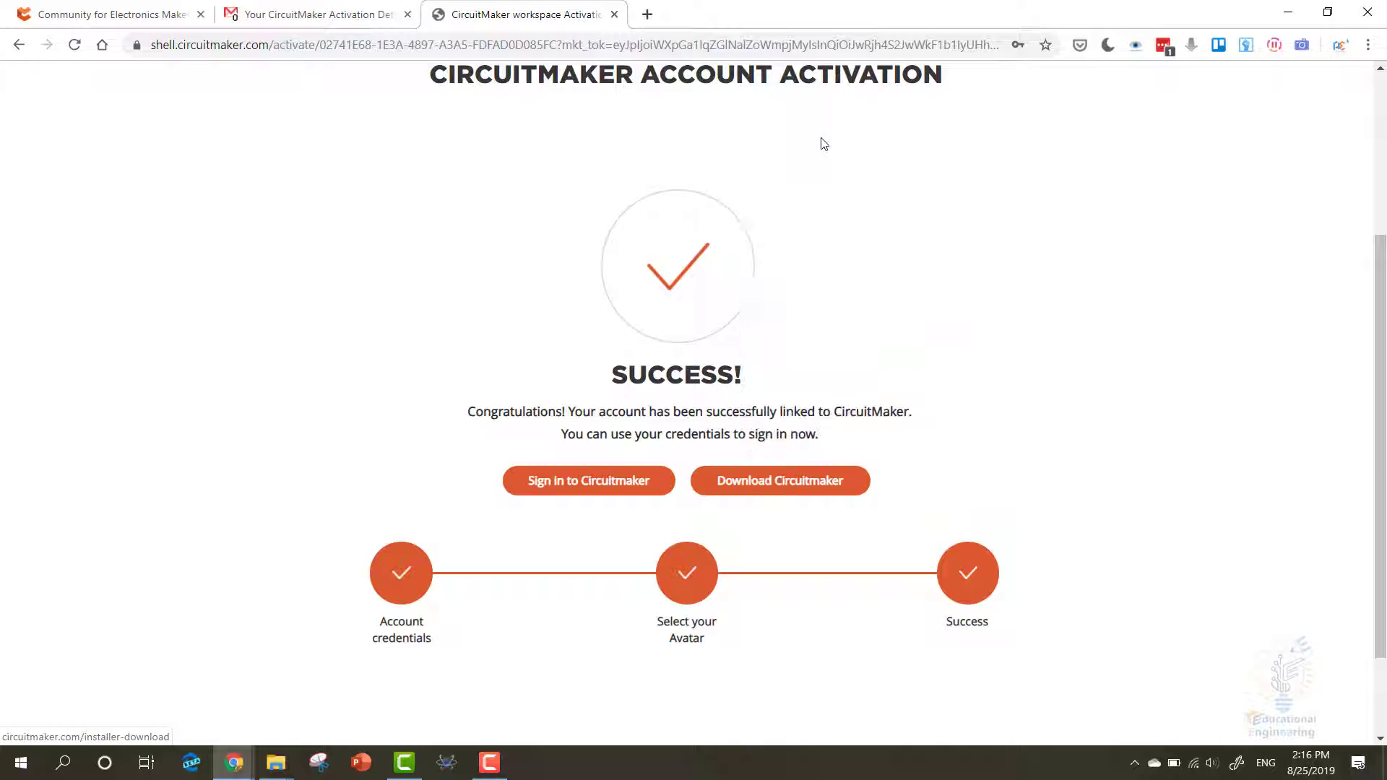
pyautogui.click(552, 487)
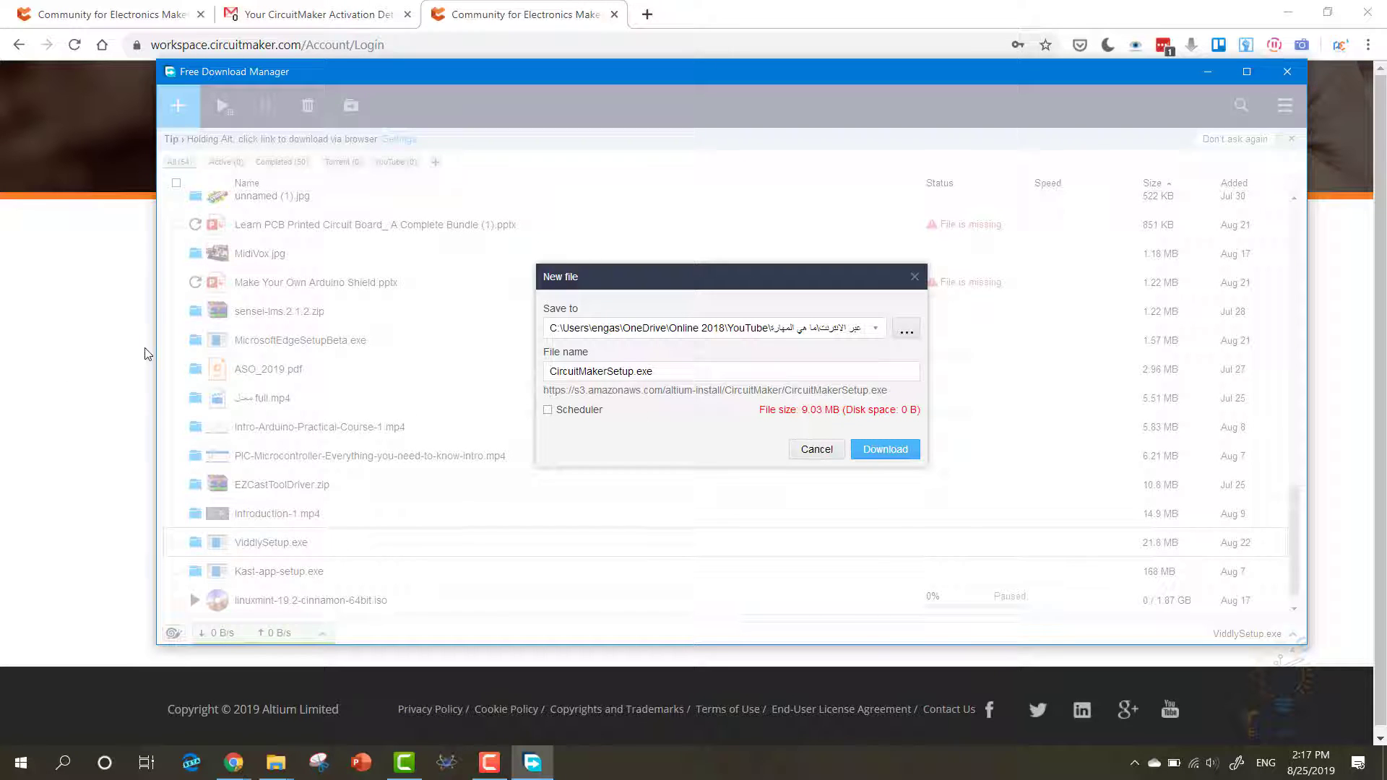
# - Remove the two extra dots from the login username so it matches the registered one
pyautogui.click(1220, 76)
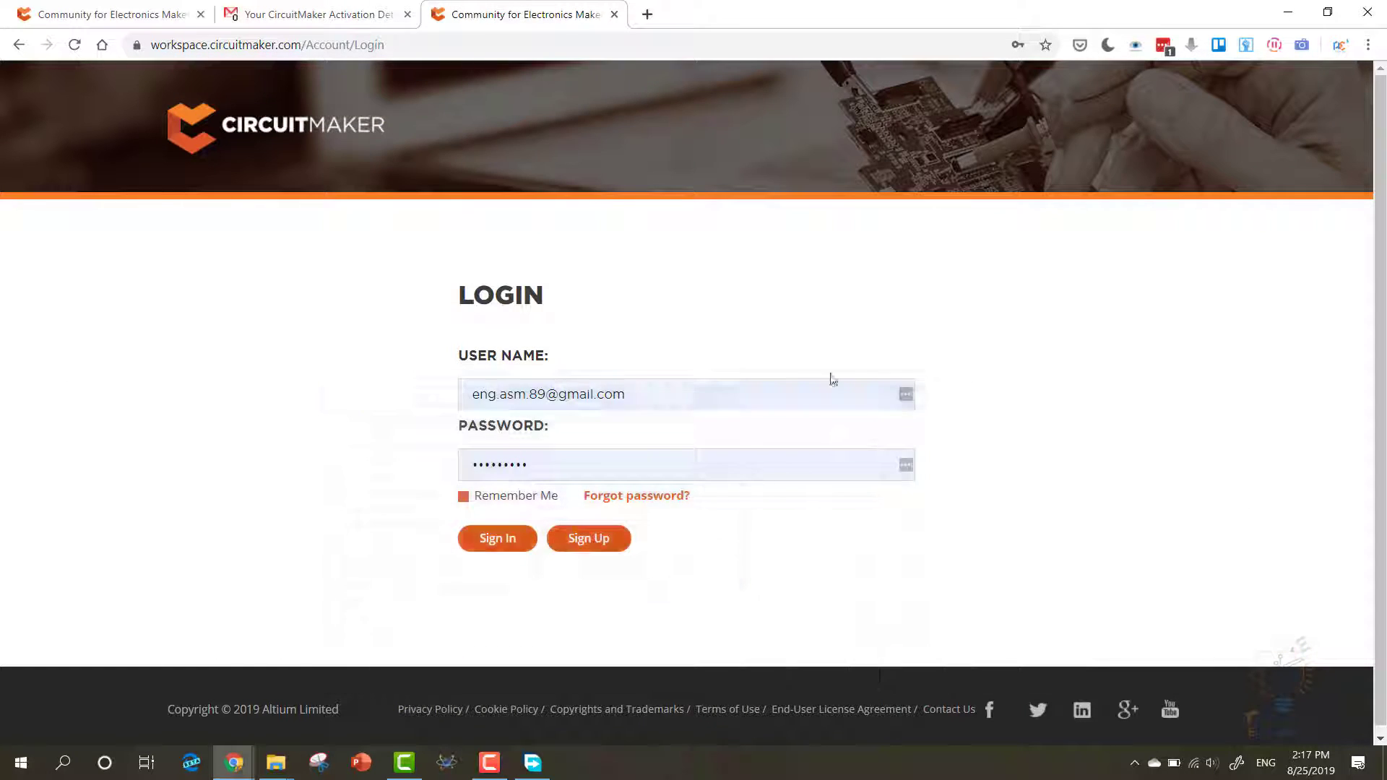
pyautogui.click(529, 395)
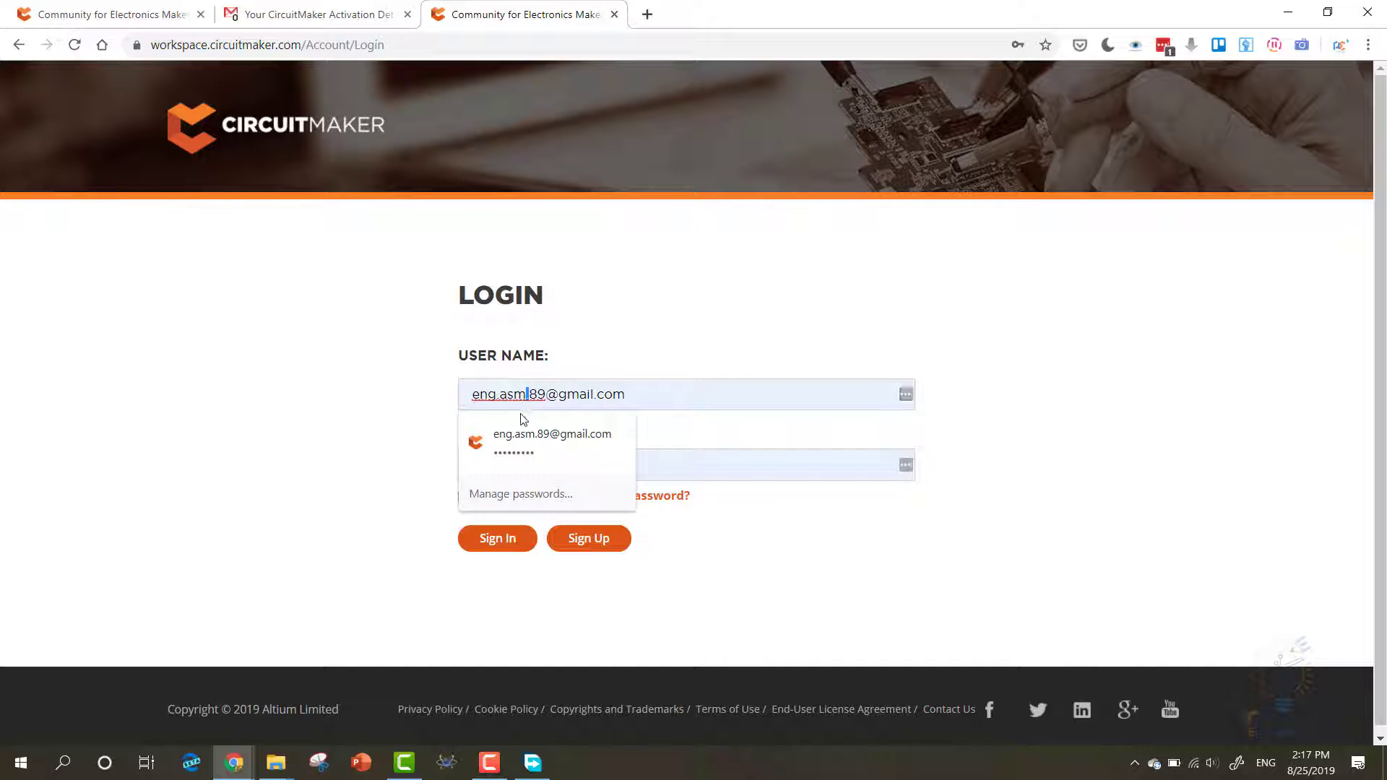
pyautogui.press('BackSpace')
pyautogui.click(500, 396)
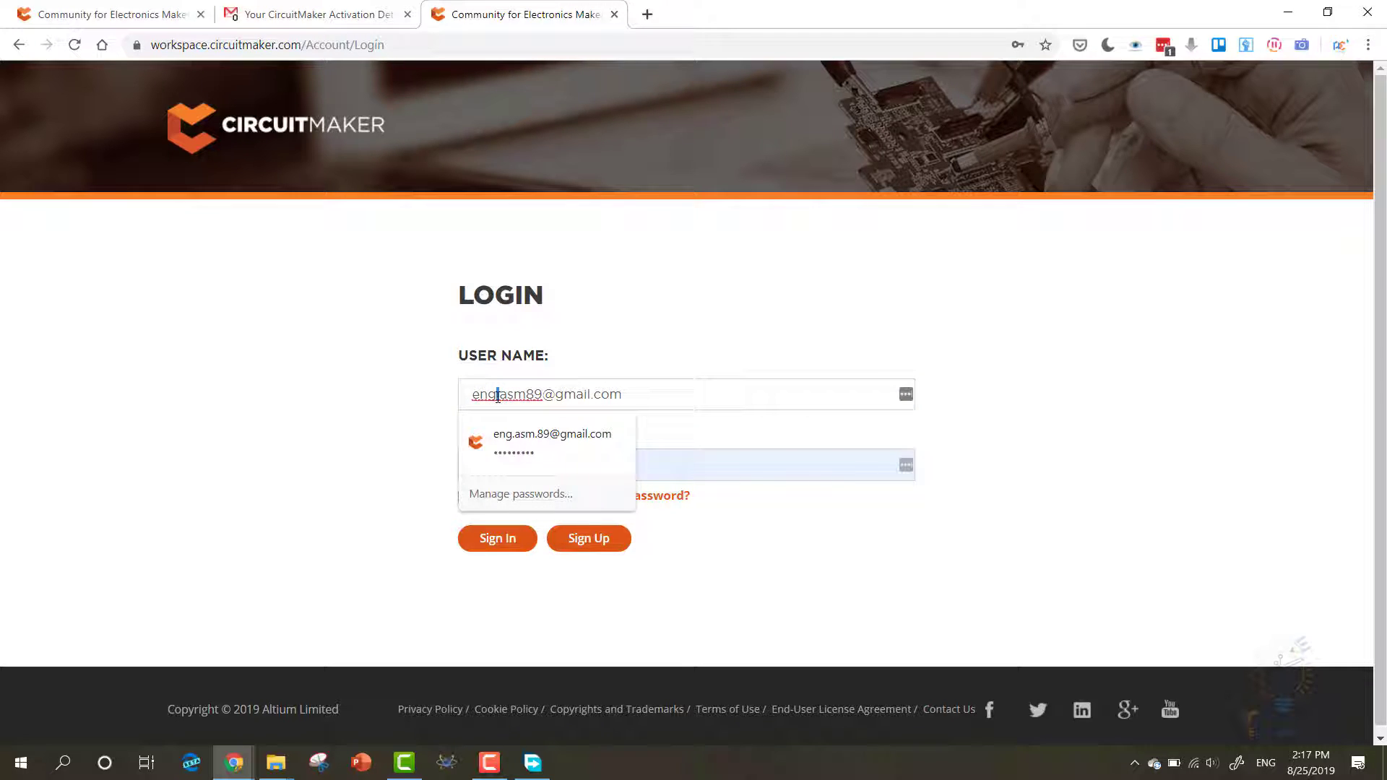
pyautogui.press('BackSpace')
# - Check the username against the activation e-mail and fill in the saved password
pyautogui.click(338, 21)
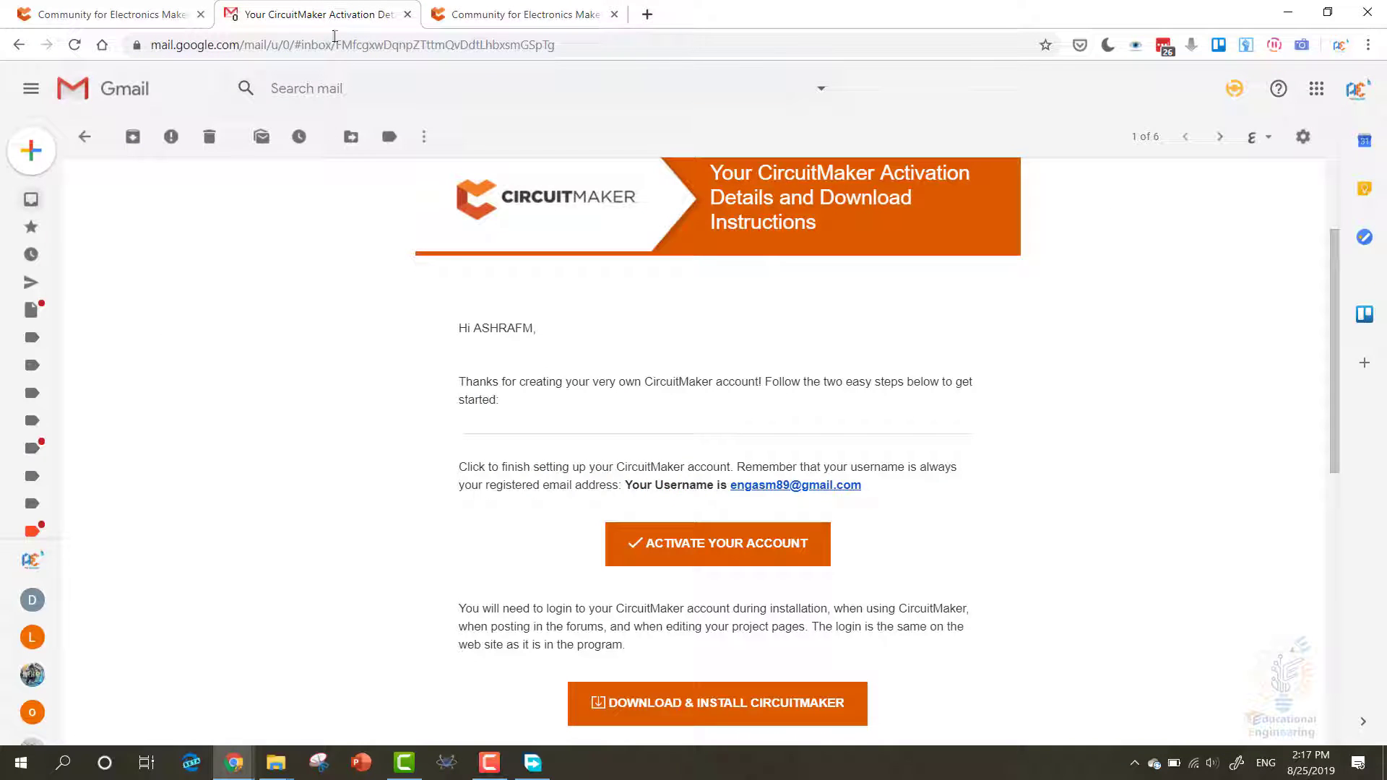
pyautogui.scroll(-5, 350, 362)
pyautogui.scroll(4, 352, 365)
pyautogui.click(520, 14)
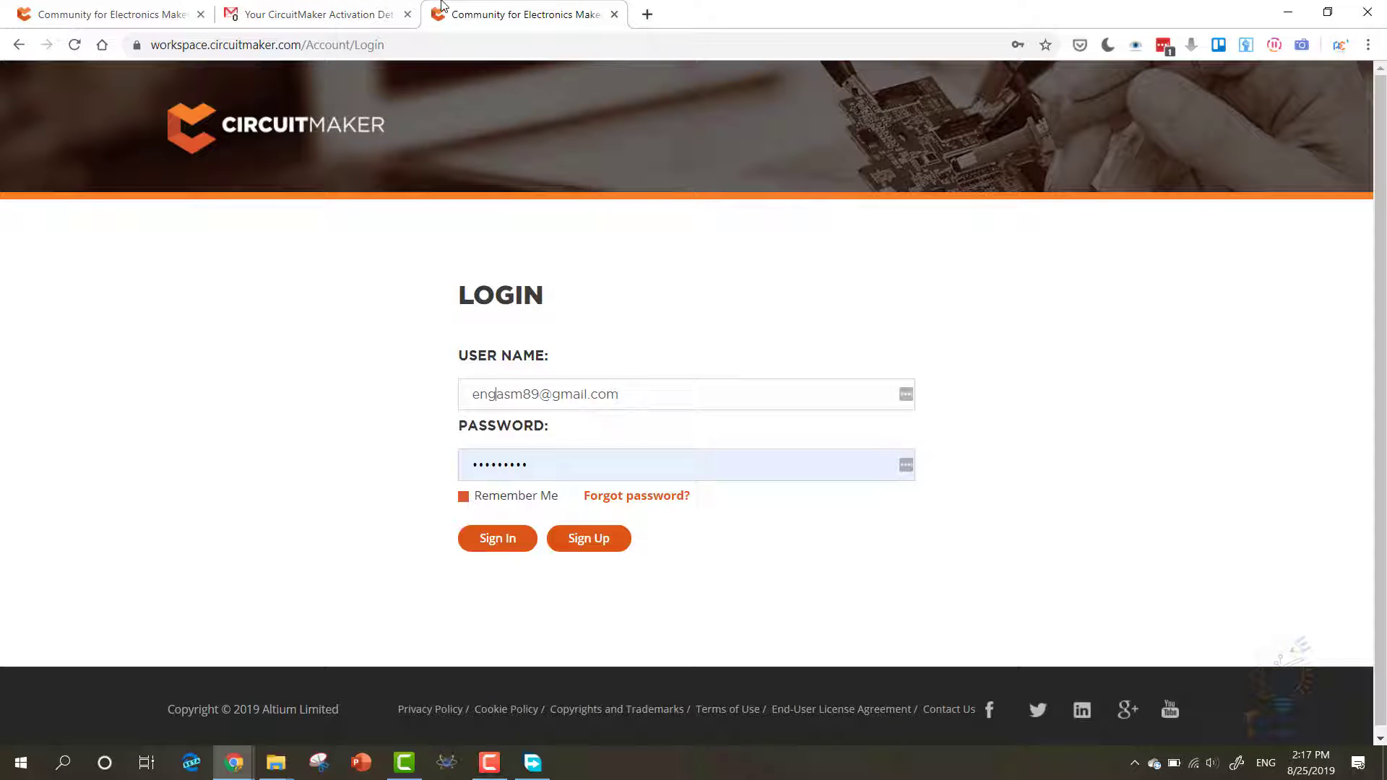
pyautogui.click(535, 471)
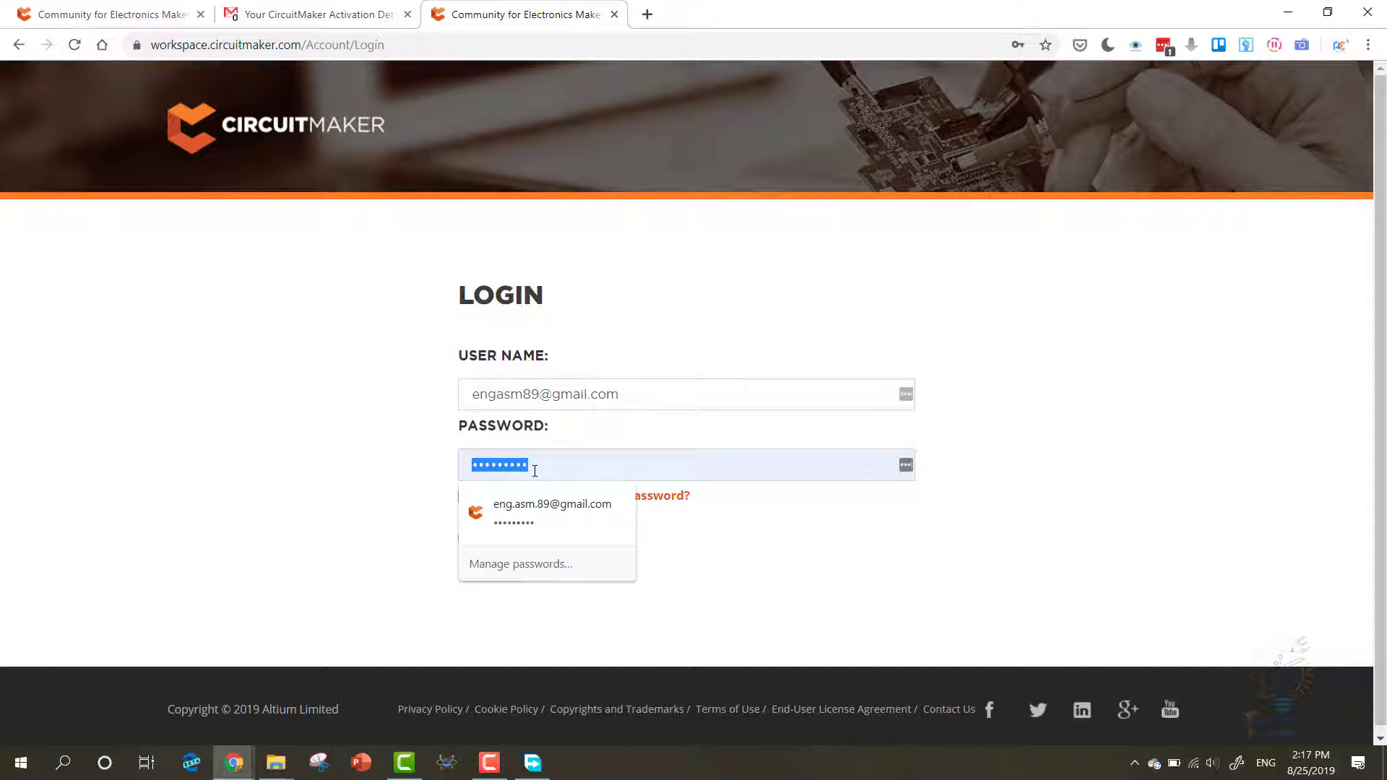
pyautogui.click(328, 439)
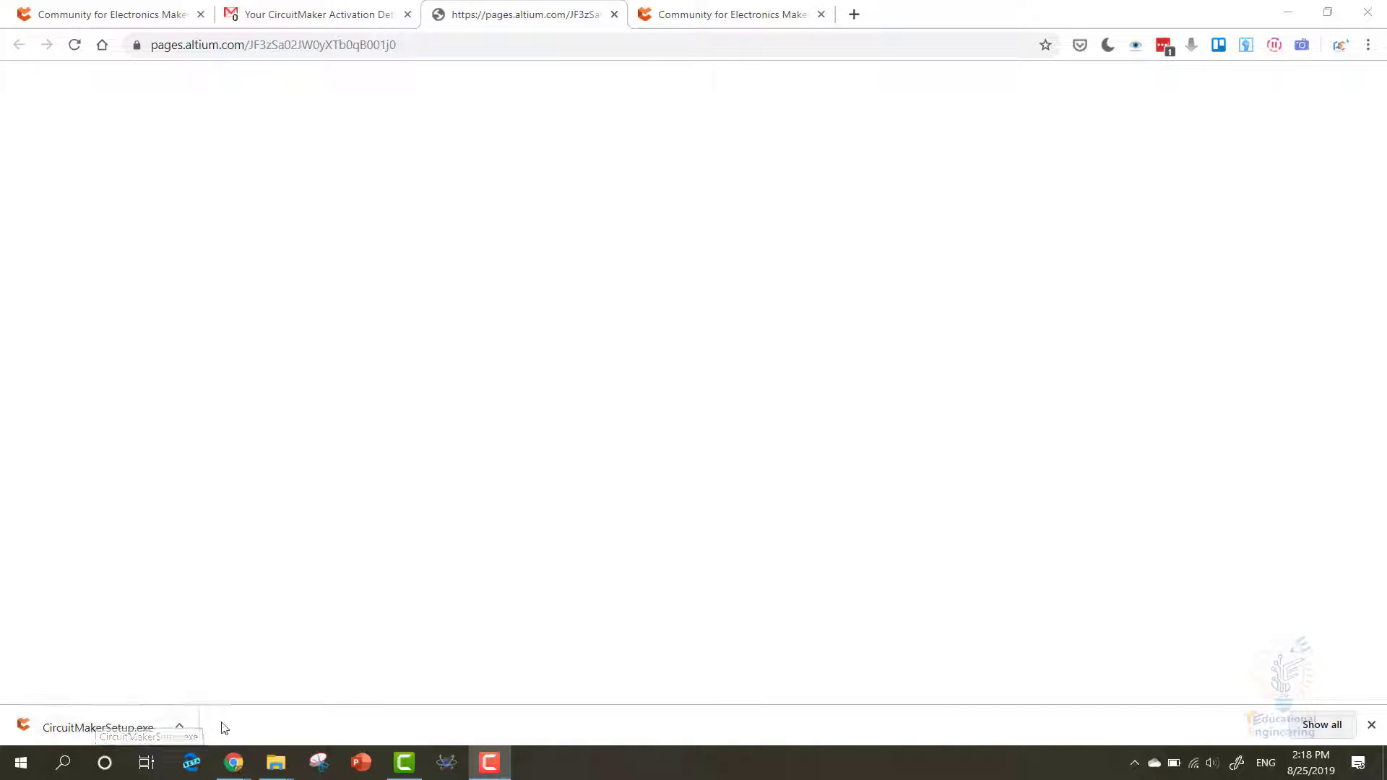
# - Run CircuitMakerSetup.exe, accept the license, log in and keep PCB Design with Importers\Exporters
pyautogui.click(85, 727)
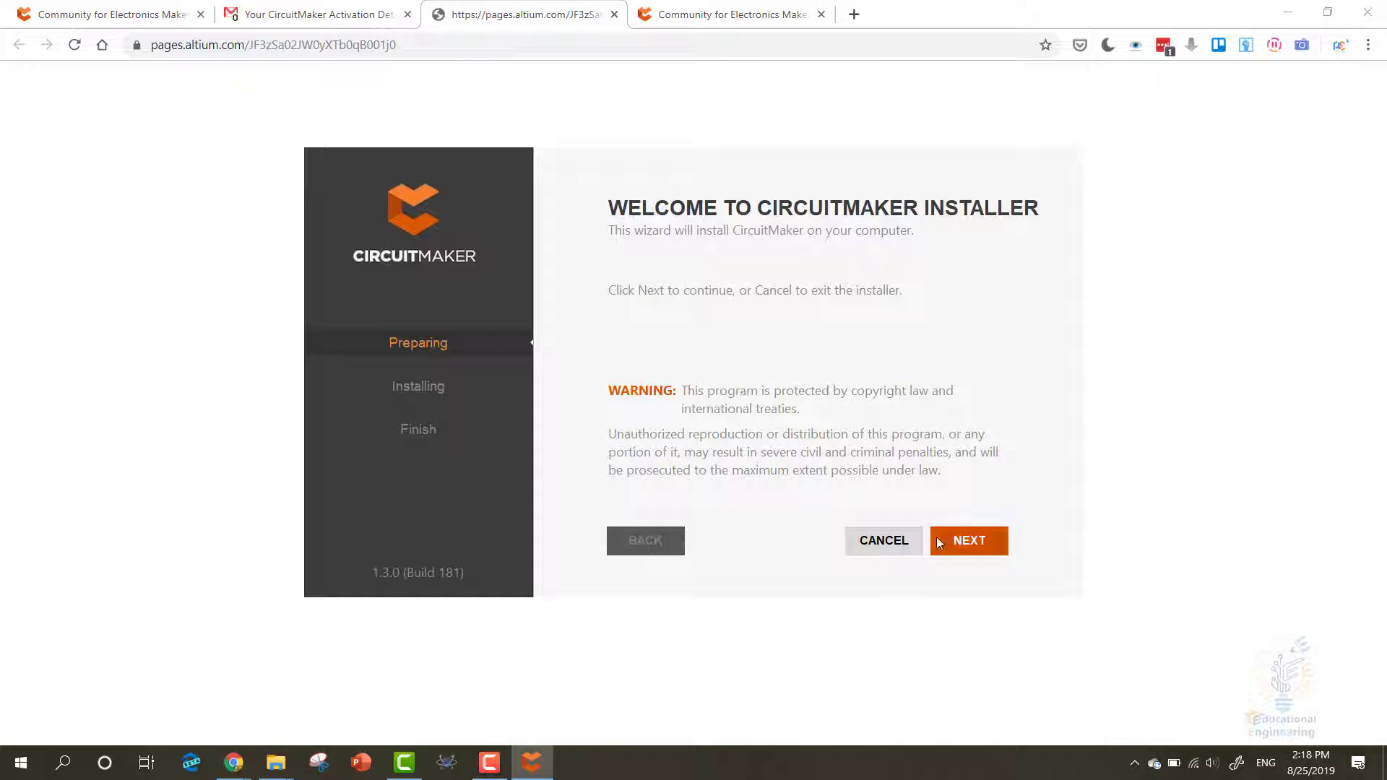
pyautogui.click(964, 543)
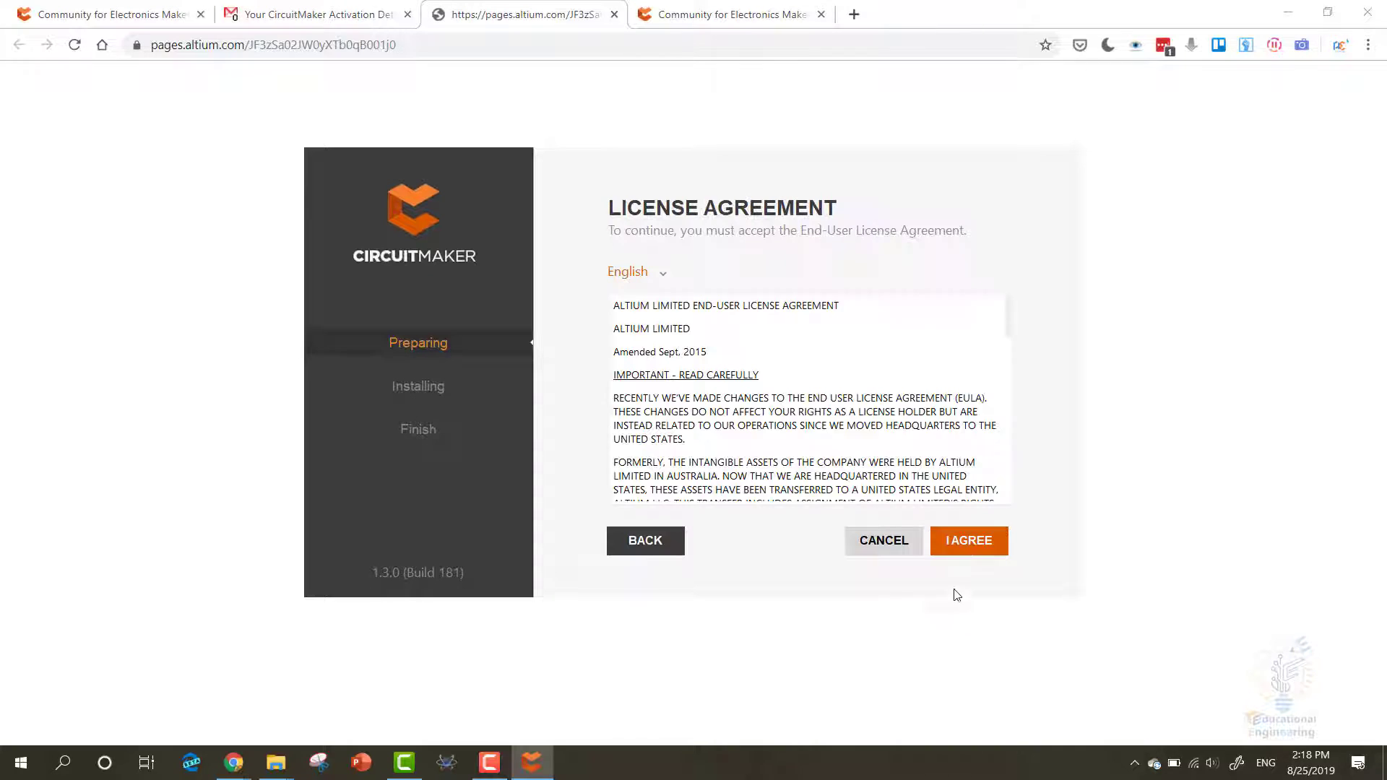
pyautogui.click(970, 542)
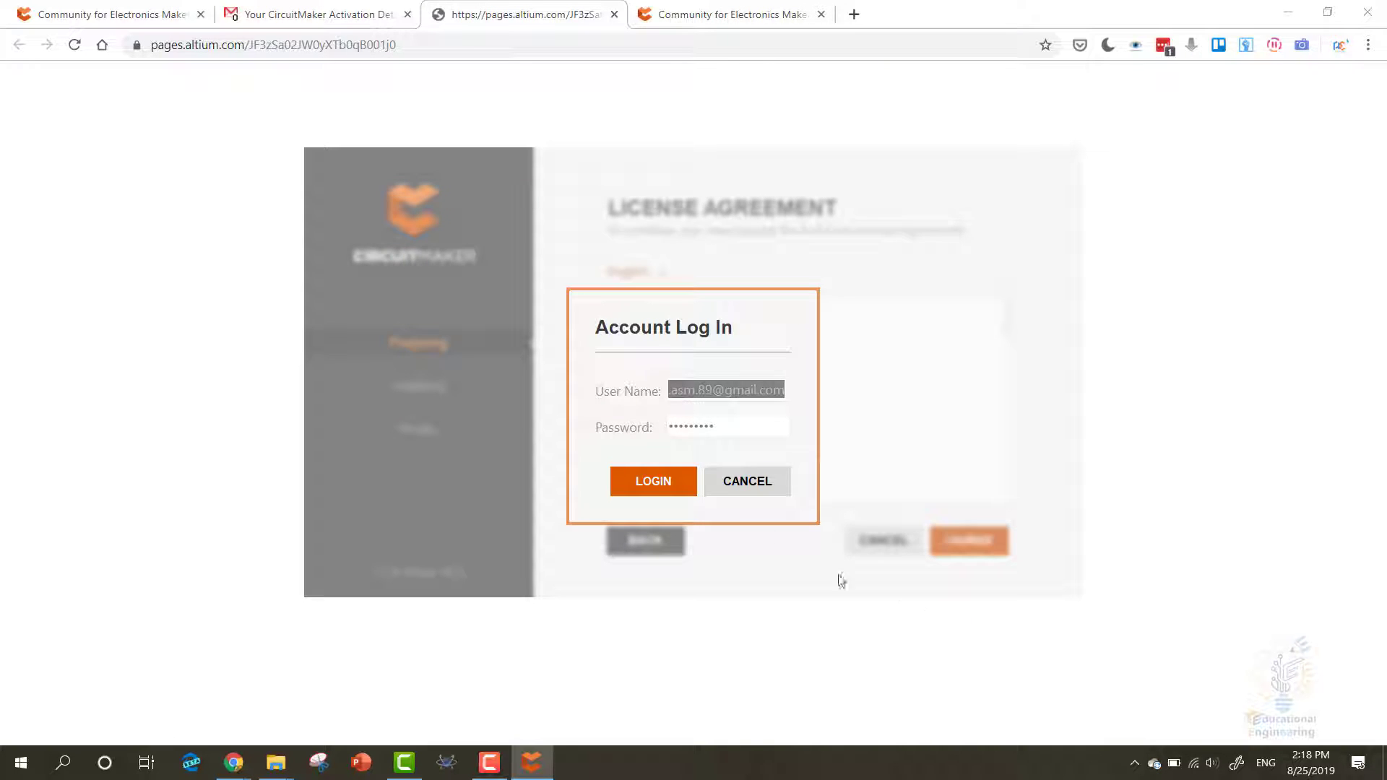
pyautogui.click(652, 482)
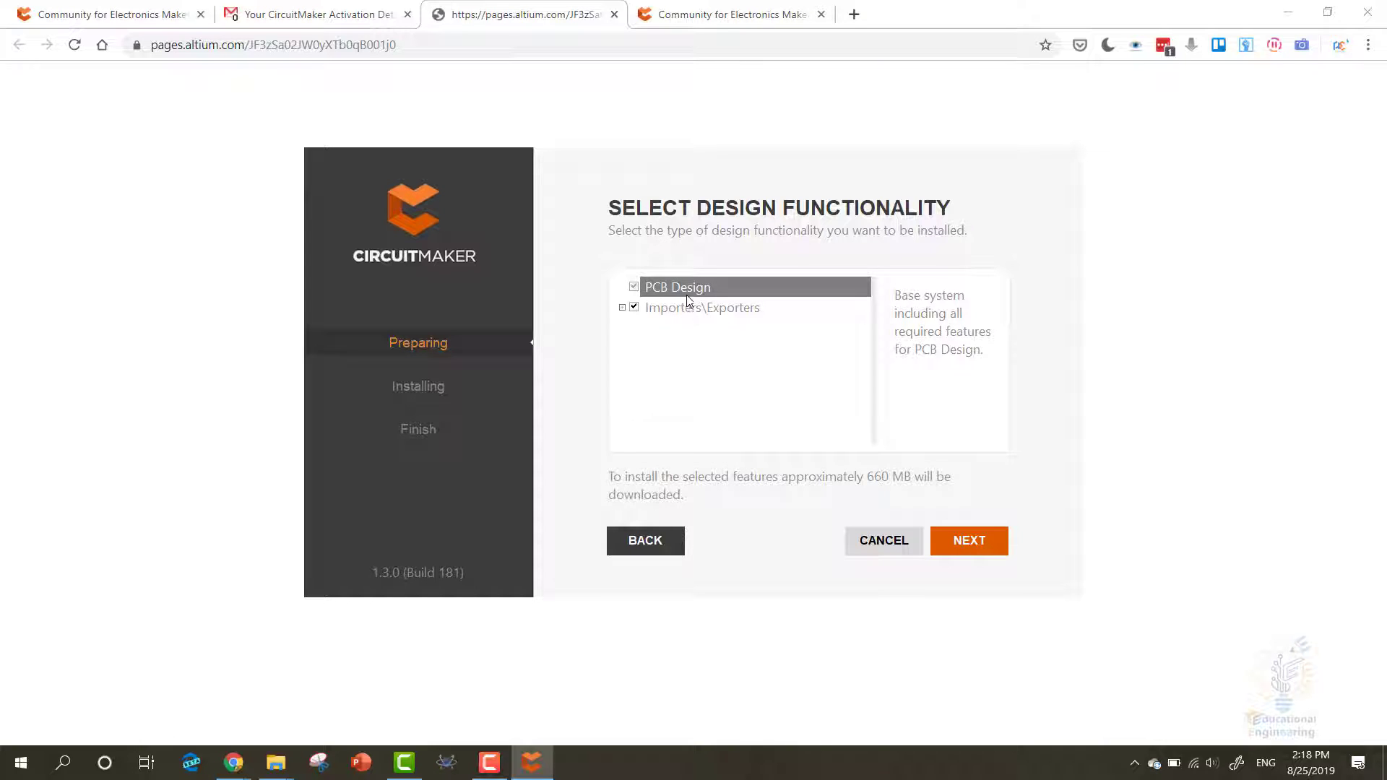
pyautogui.click(622, 308)
pyautogui.click(622, 307)
pyautogui.click(960, 547)
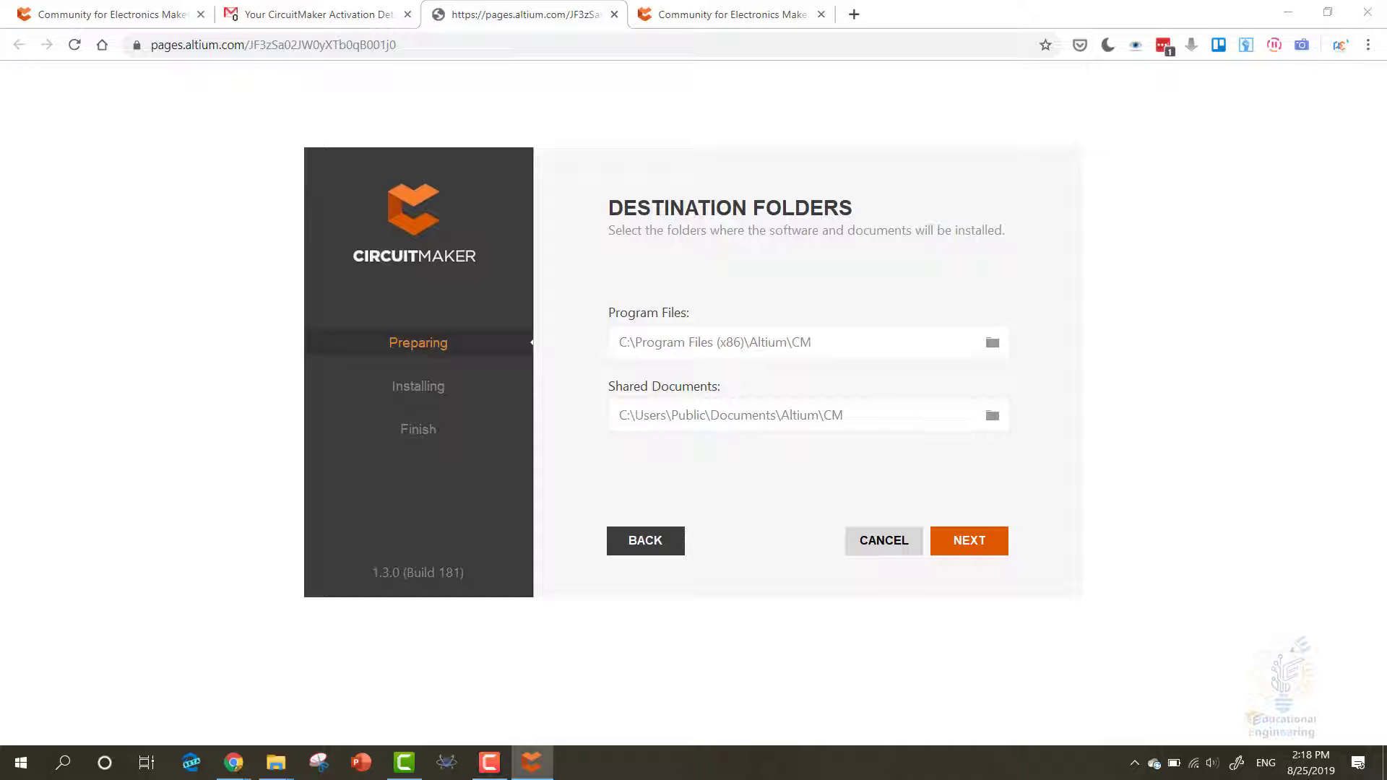
# - Change the Program Files and Shared Documents install paths from drive C: to G: and continue
pyautogui.hotkey('alt', 'Tab')
pyautogui.moveTo(269, 9); pyautogui.dragTo(282, 0)
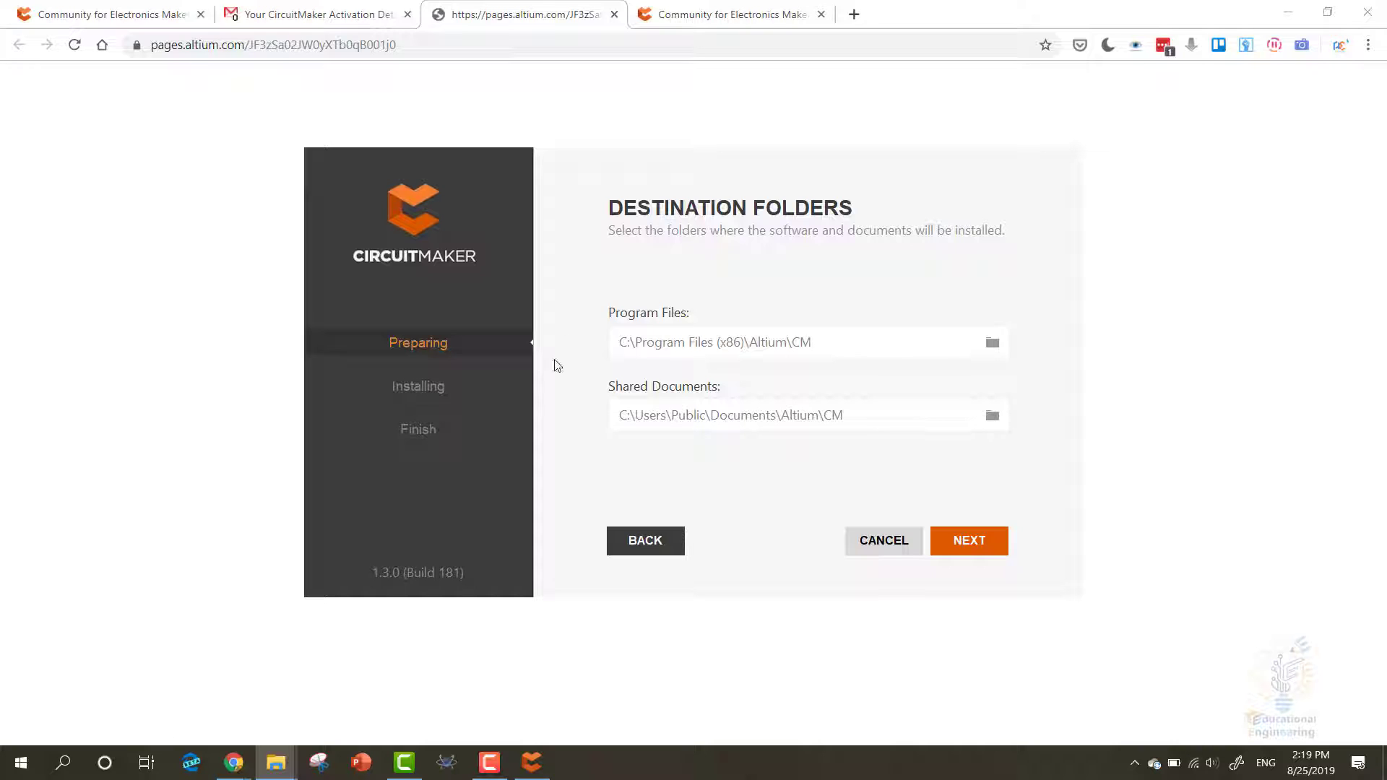
pyautogui.click(623, 343)
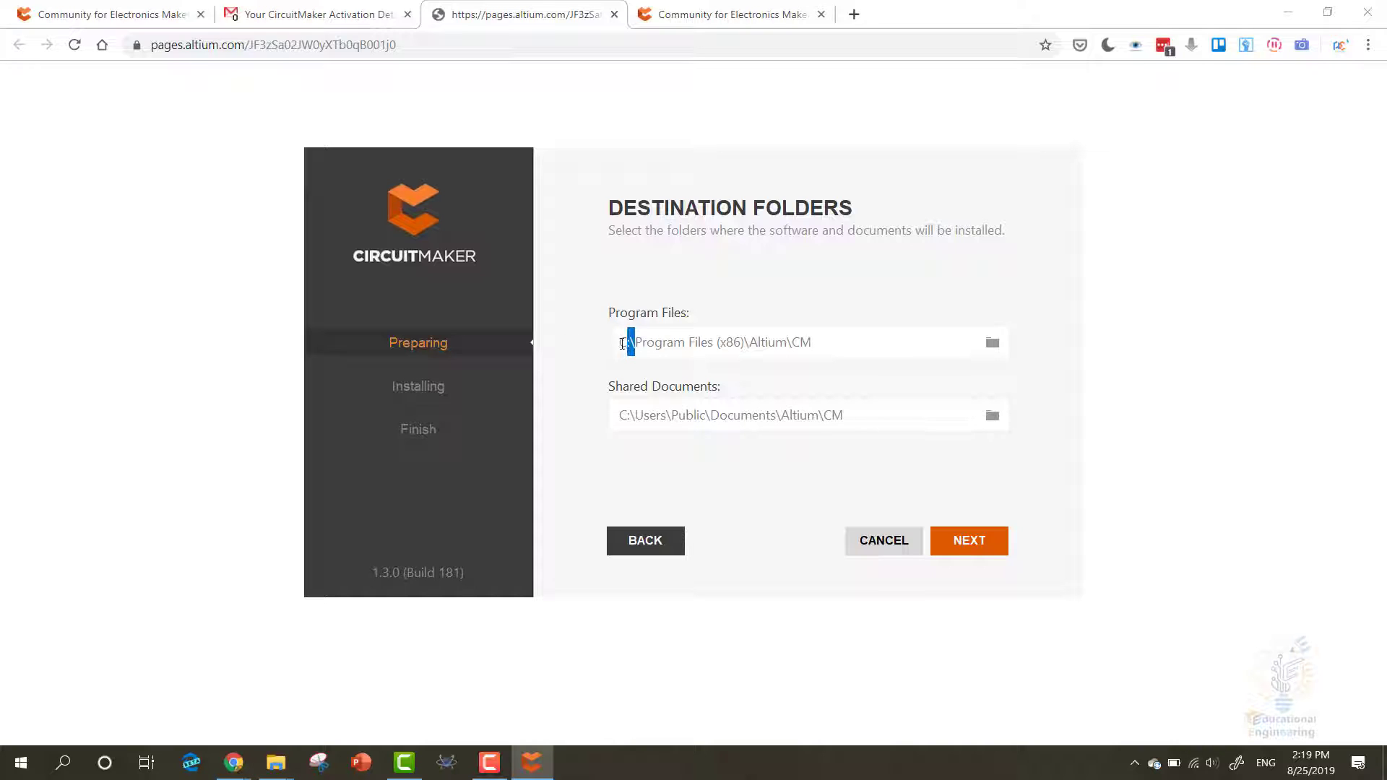
pyautogui.click(611, 351)
pyautogui.press('Delete')
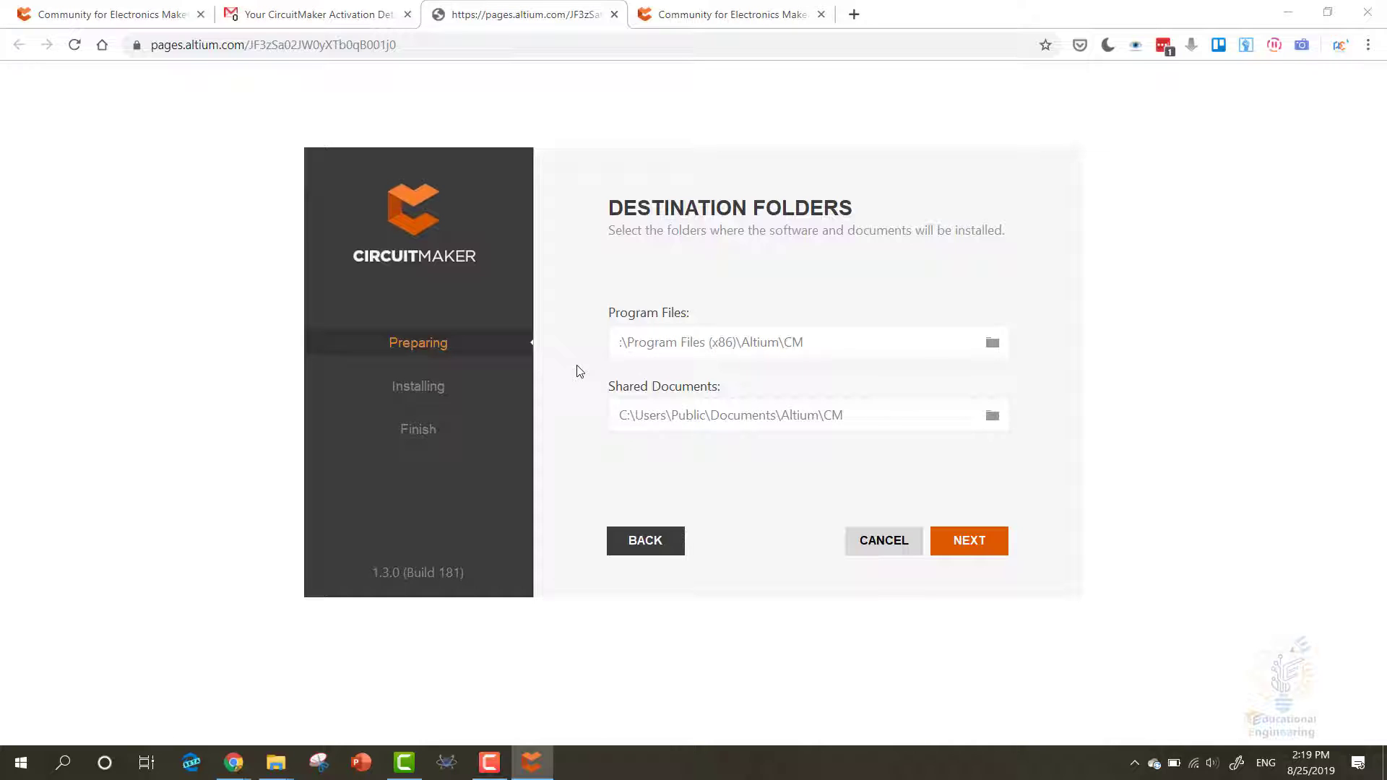
pyautogui.write('G')
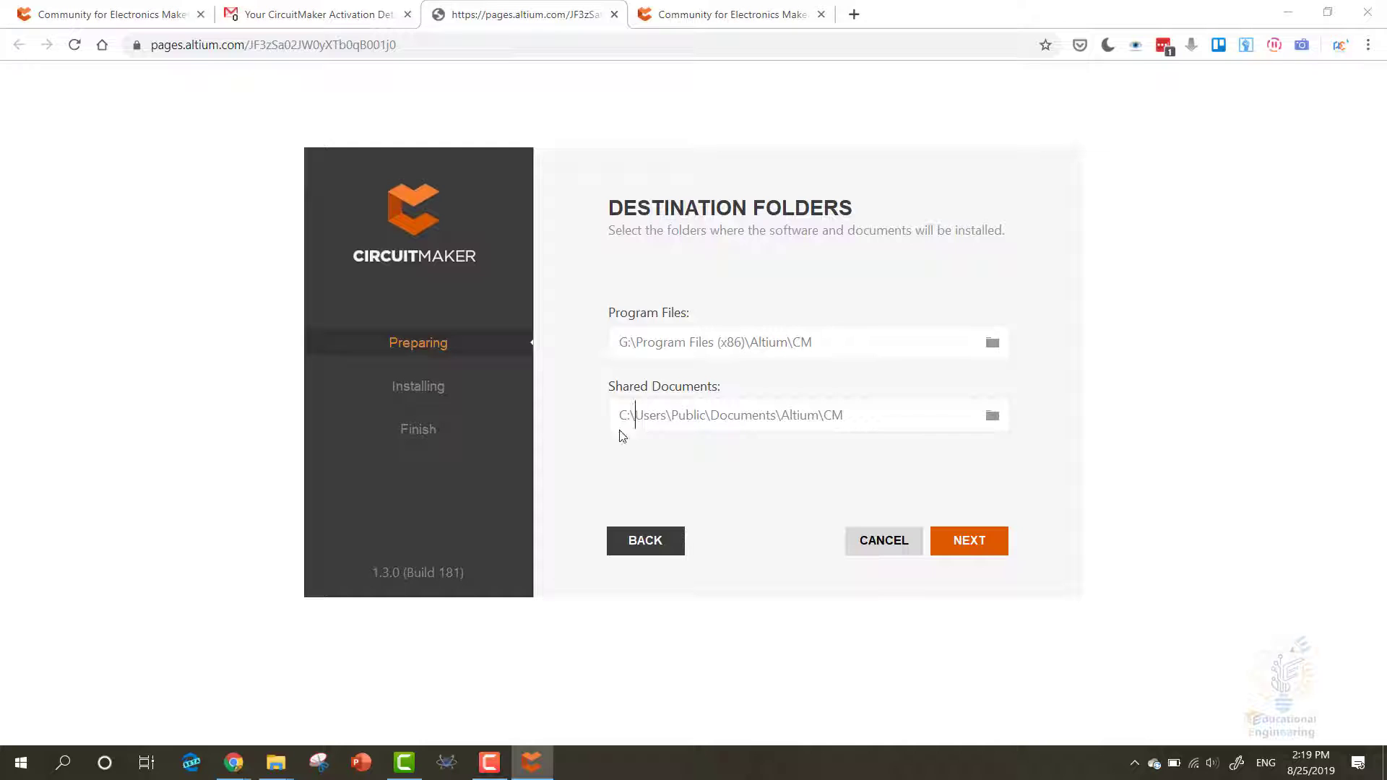
pyautogui.press('BackSpace')
pyautogui.write('G')
pyautogui.click(964, 541)
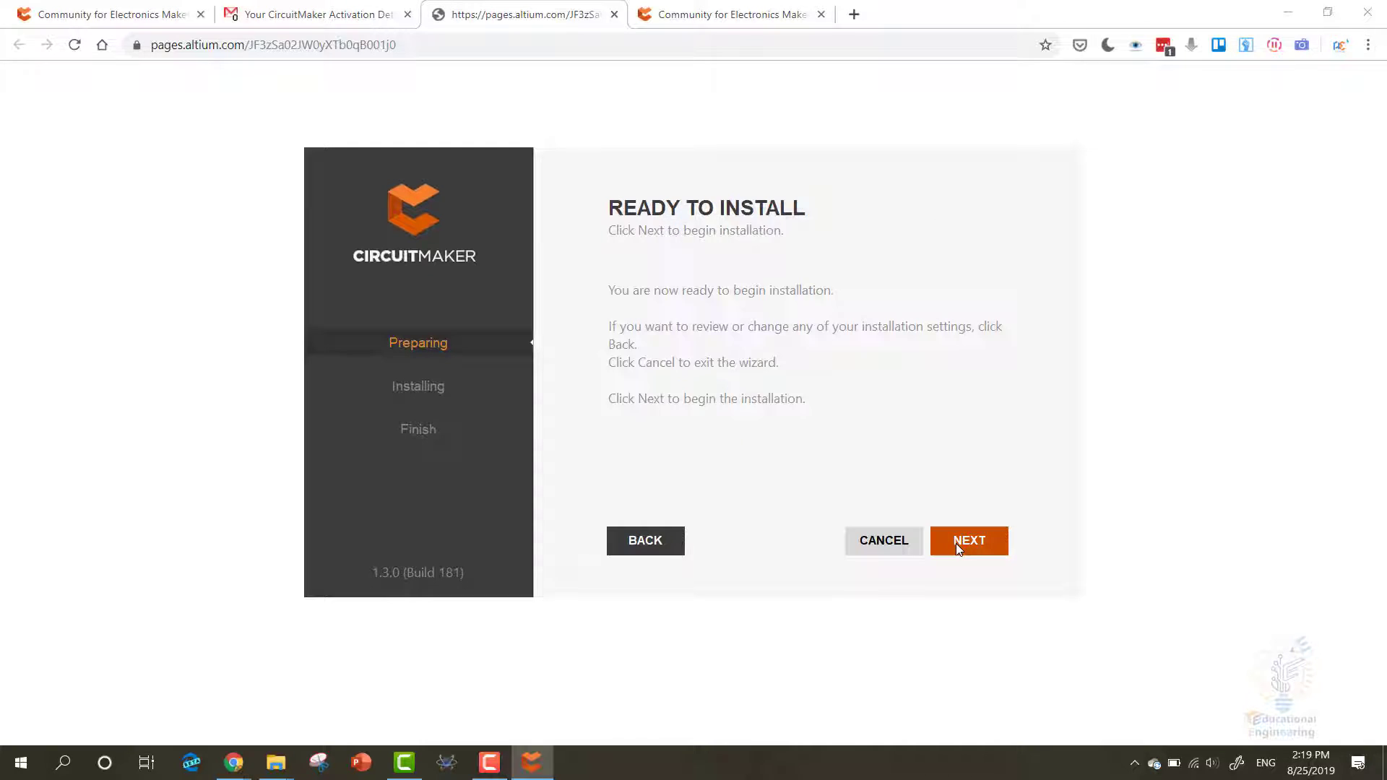
# - Install CircuitMaker and choose Run CircuitMaker once installation completes
pyautogui.click(956, 540)
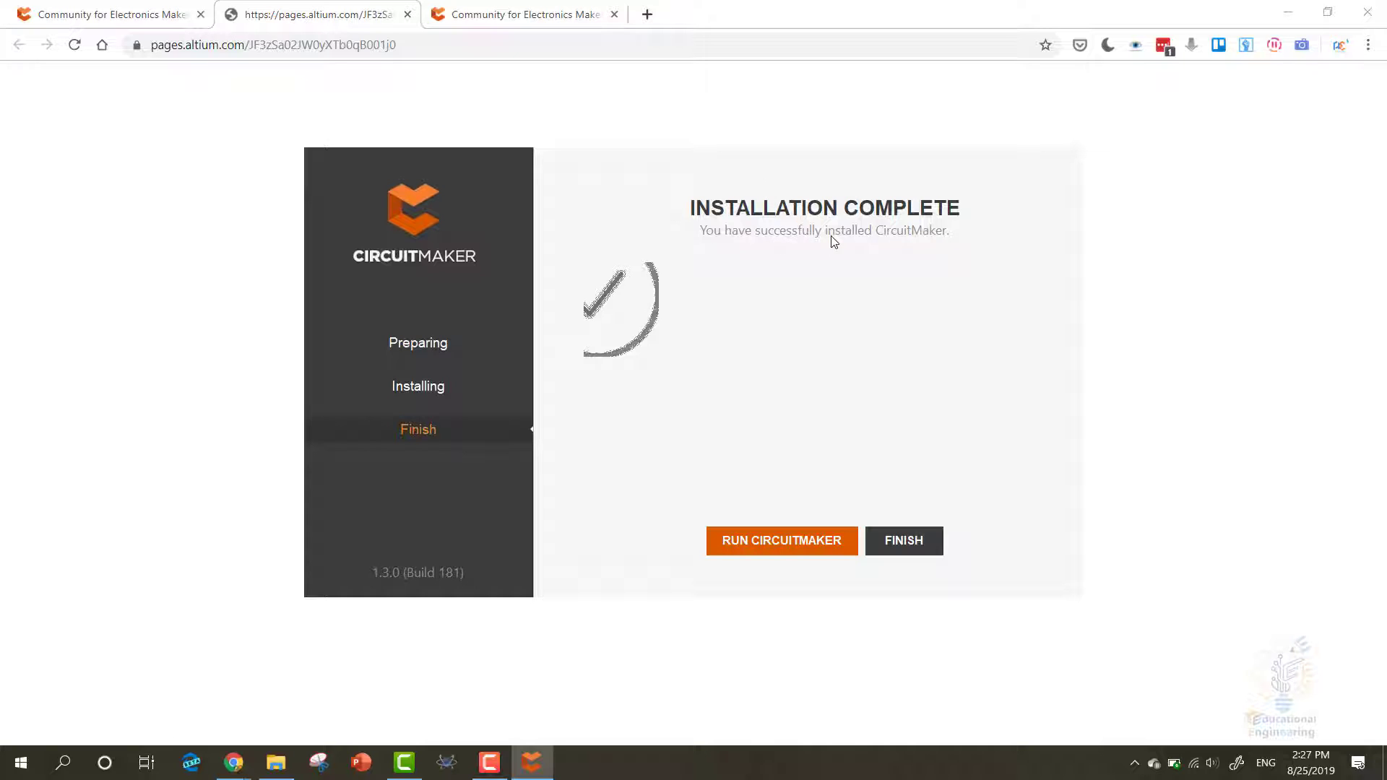
pyautogui.click(791, 547)
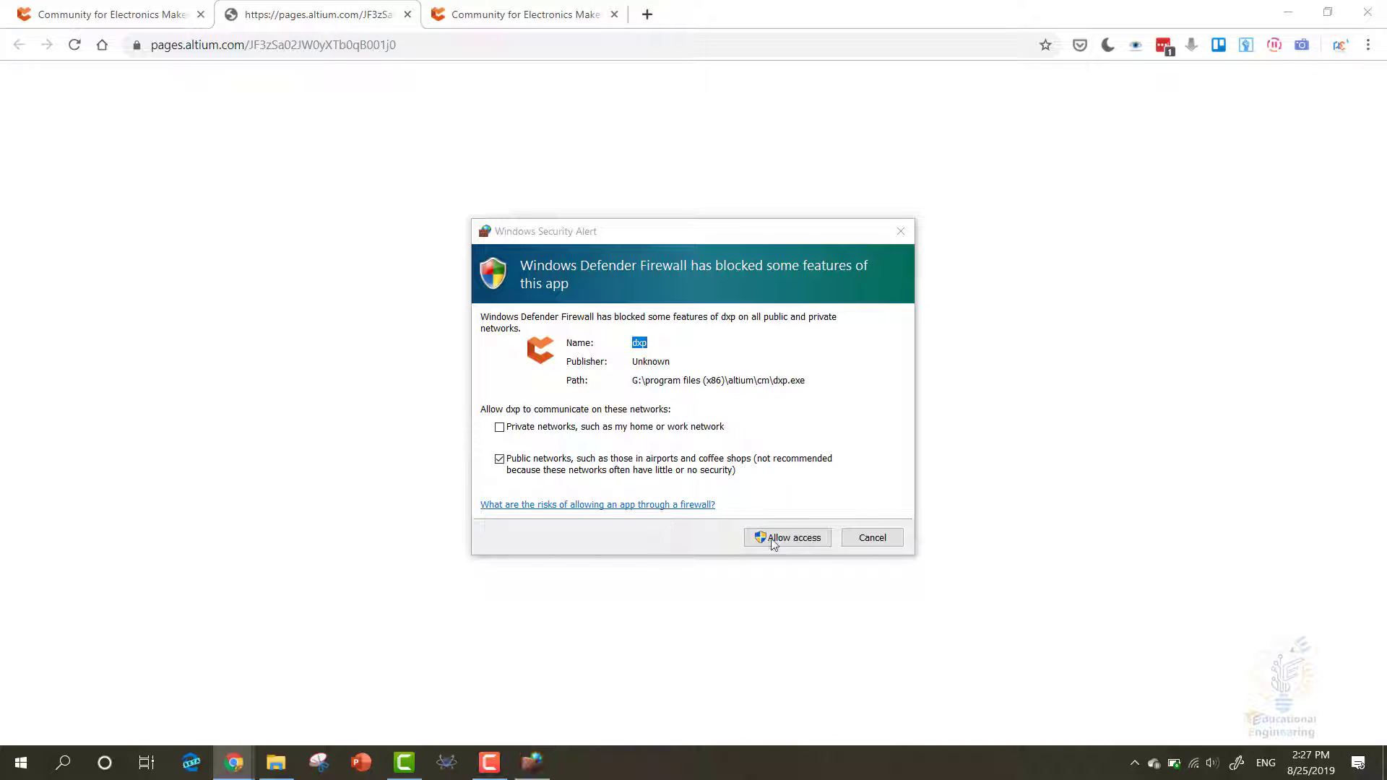
# - Allow dxp.exe through Windows Defender Firewall on public networks
pyautogui.click(773, 541)
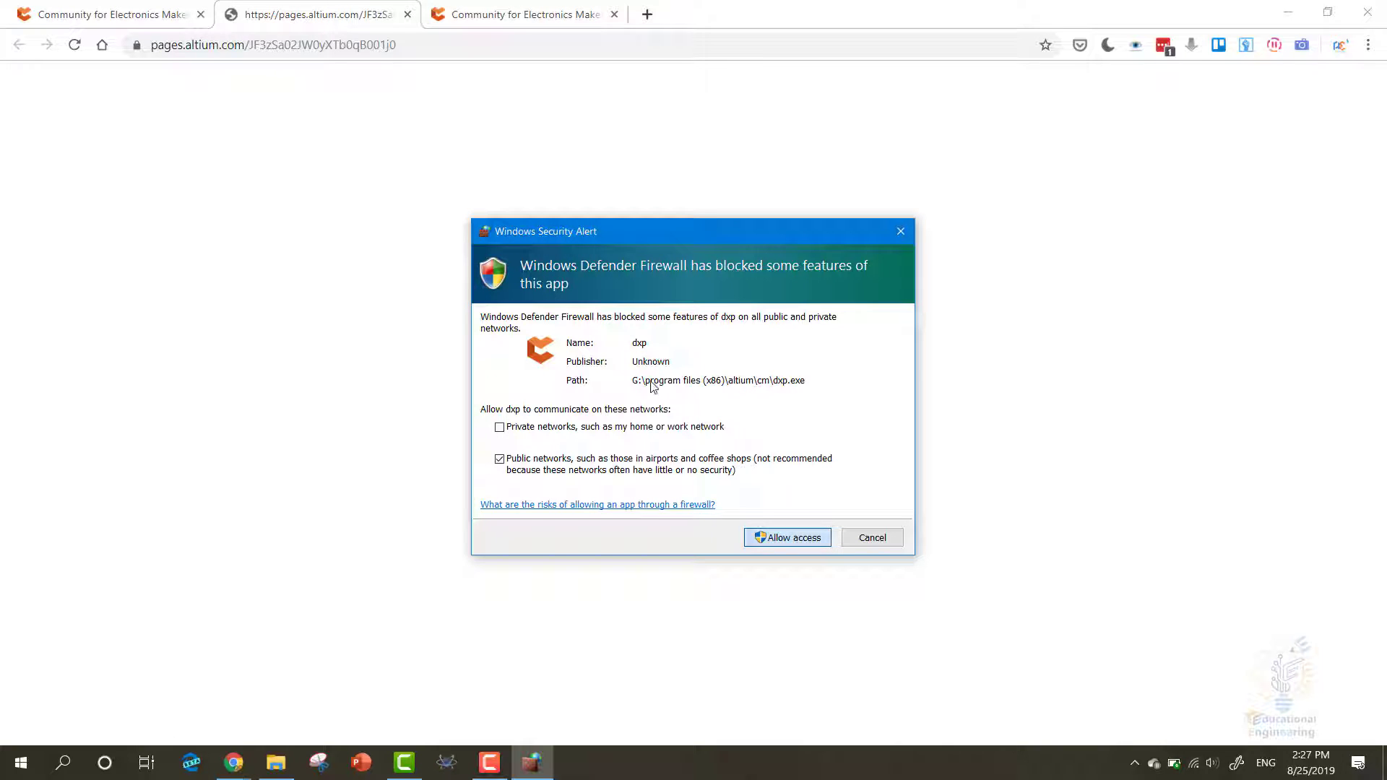
pyautogui.press('Return')
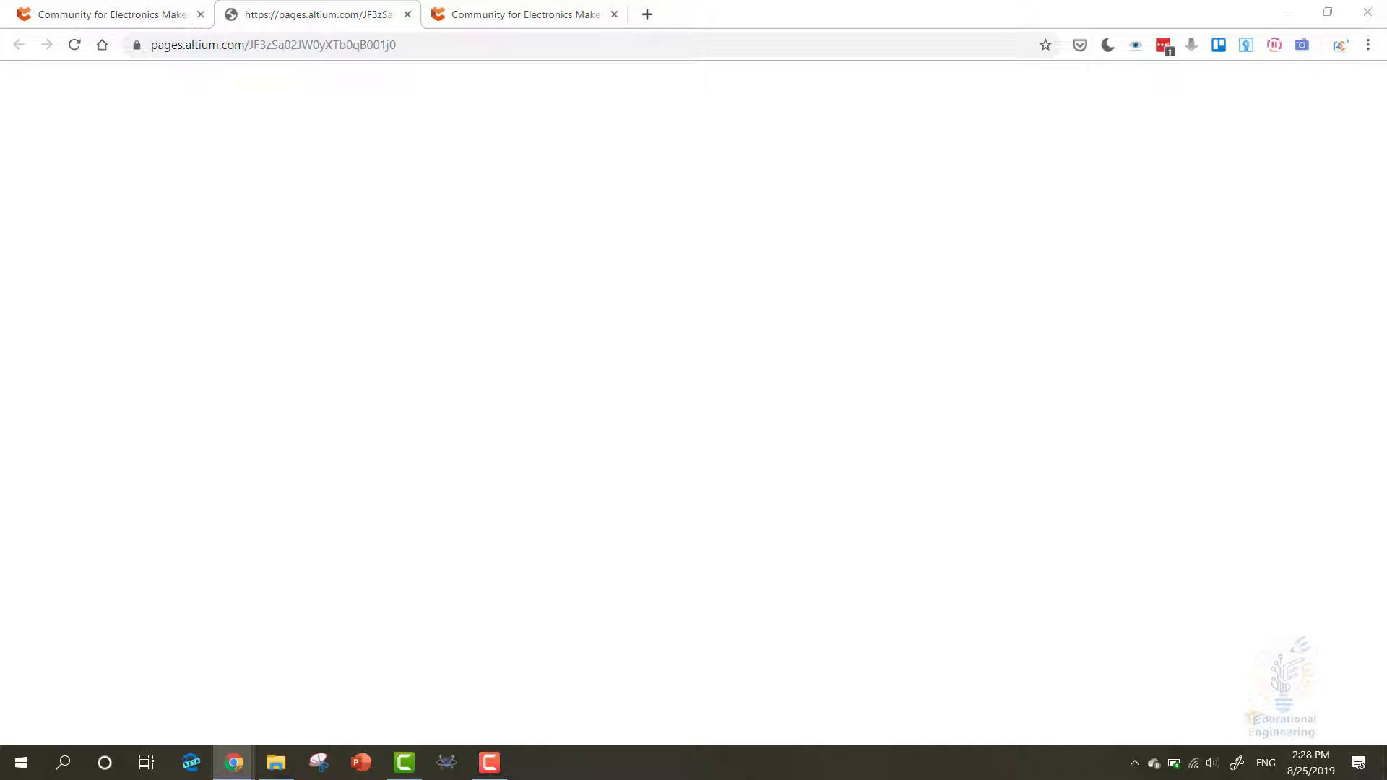
# - In a new browser tab, search Google for 'circuit maker' and open workspace.circuitmaker.com
pyautogui.click(647, 16)
pyautogui.write('circuit maker')
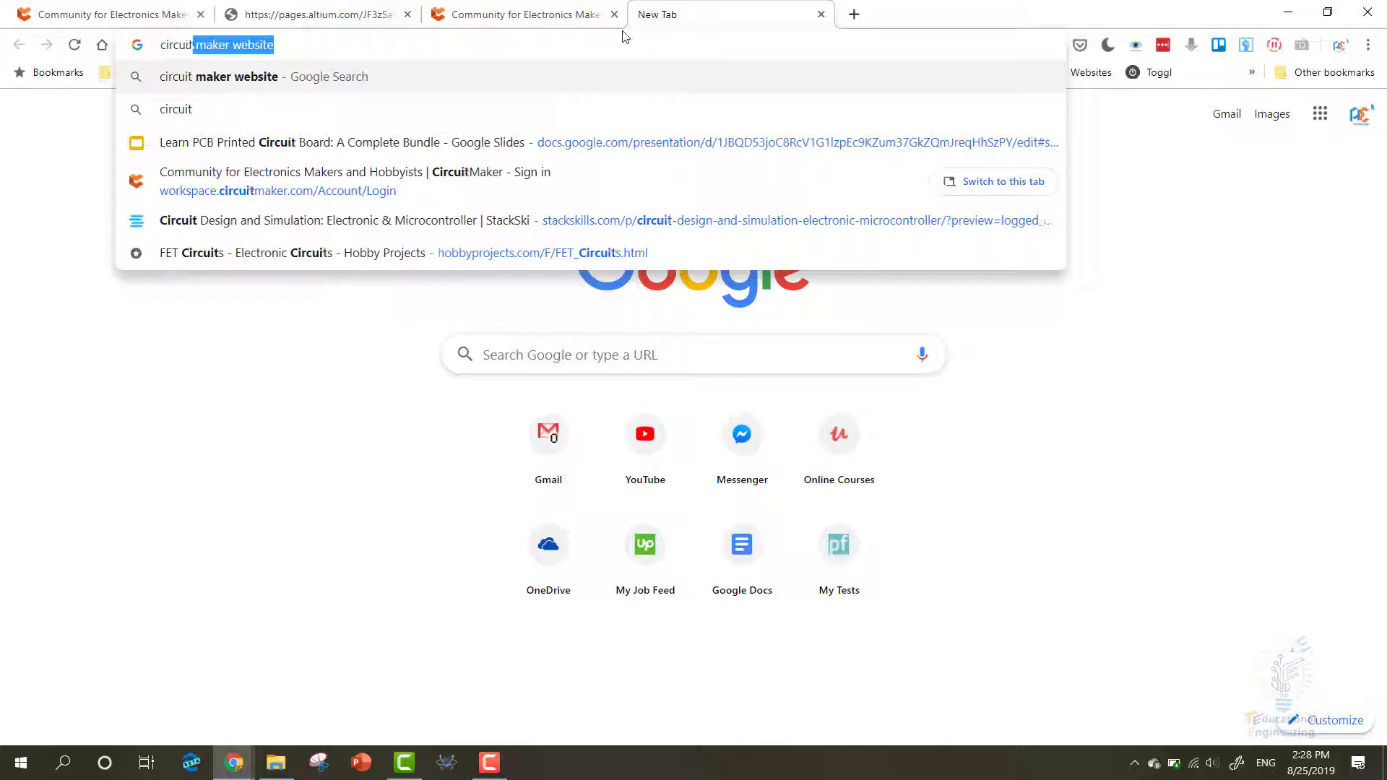
pyautogui.press('Delete')
pyautogui.press('Return')
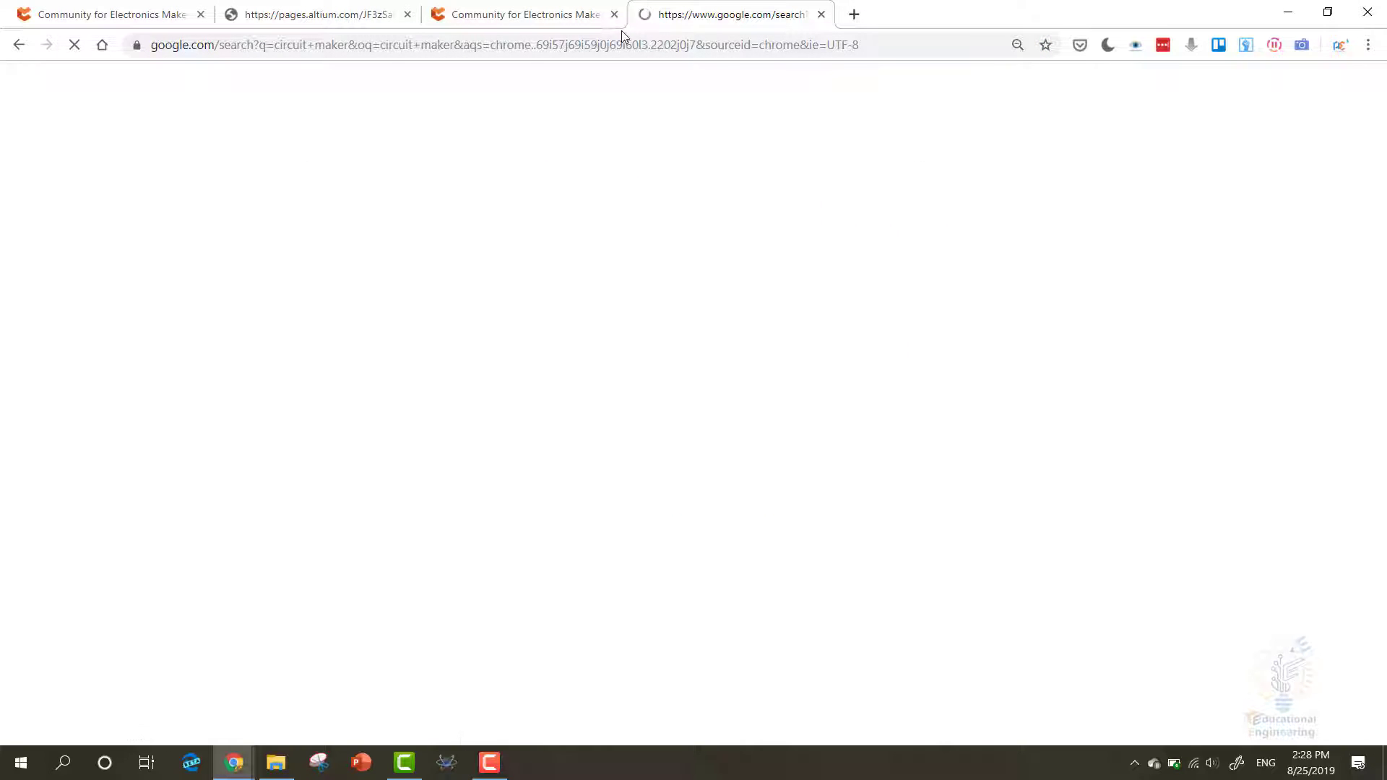
pyautogui.click(229, 217)
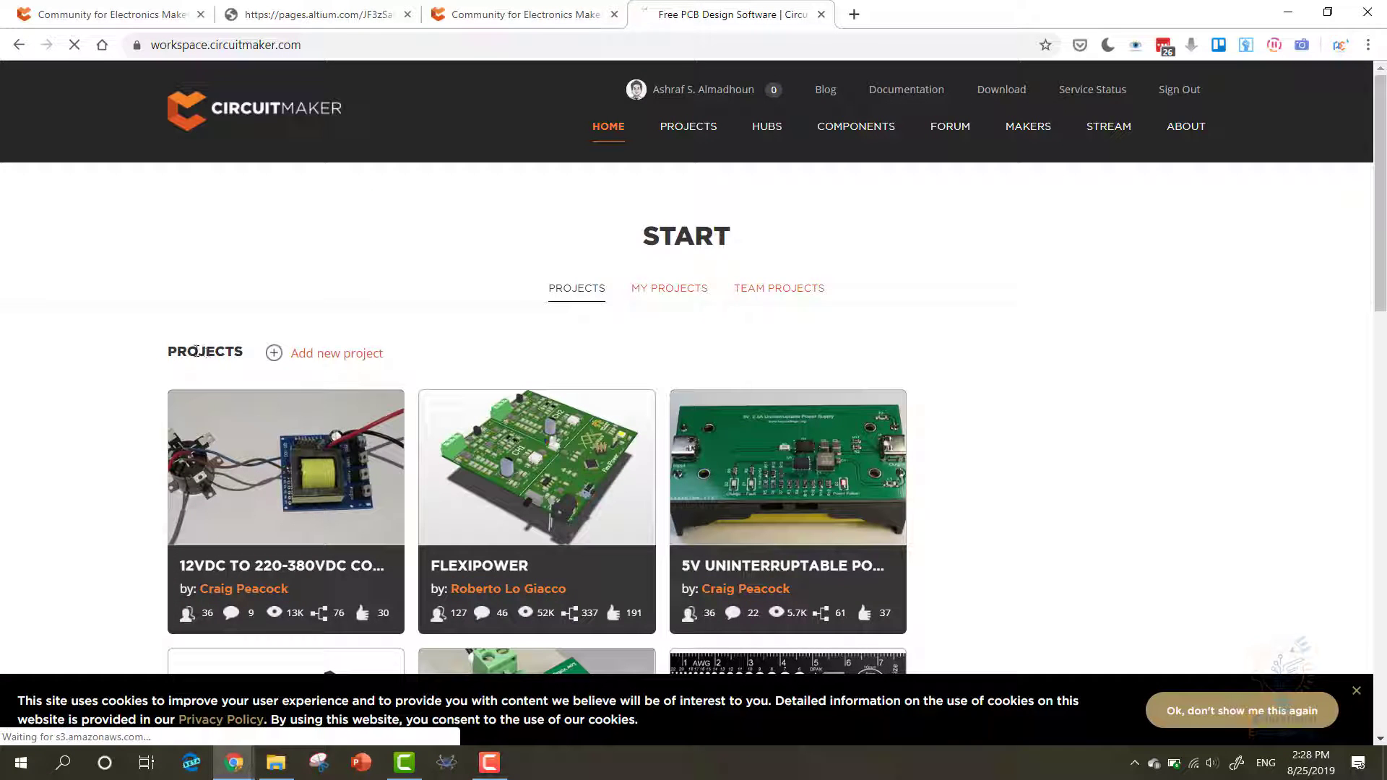
# - Scroll down the CircuitMaker site and open the full Projects listing via View all
pyautogui.scroll(-2, 112, 399)
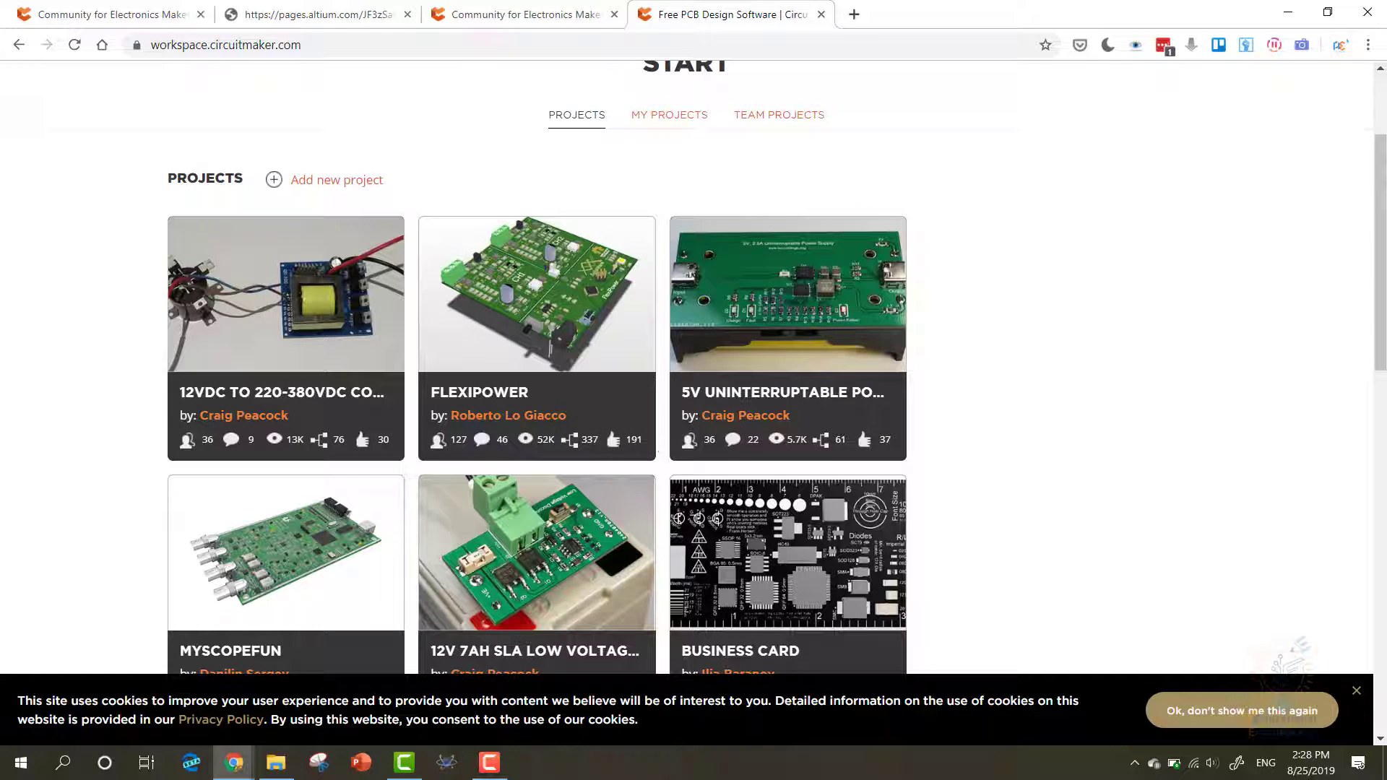
pyautogui.scroll(-4, 102, 303)
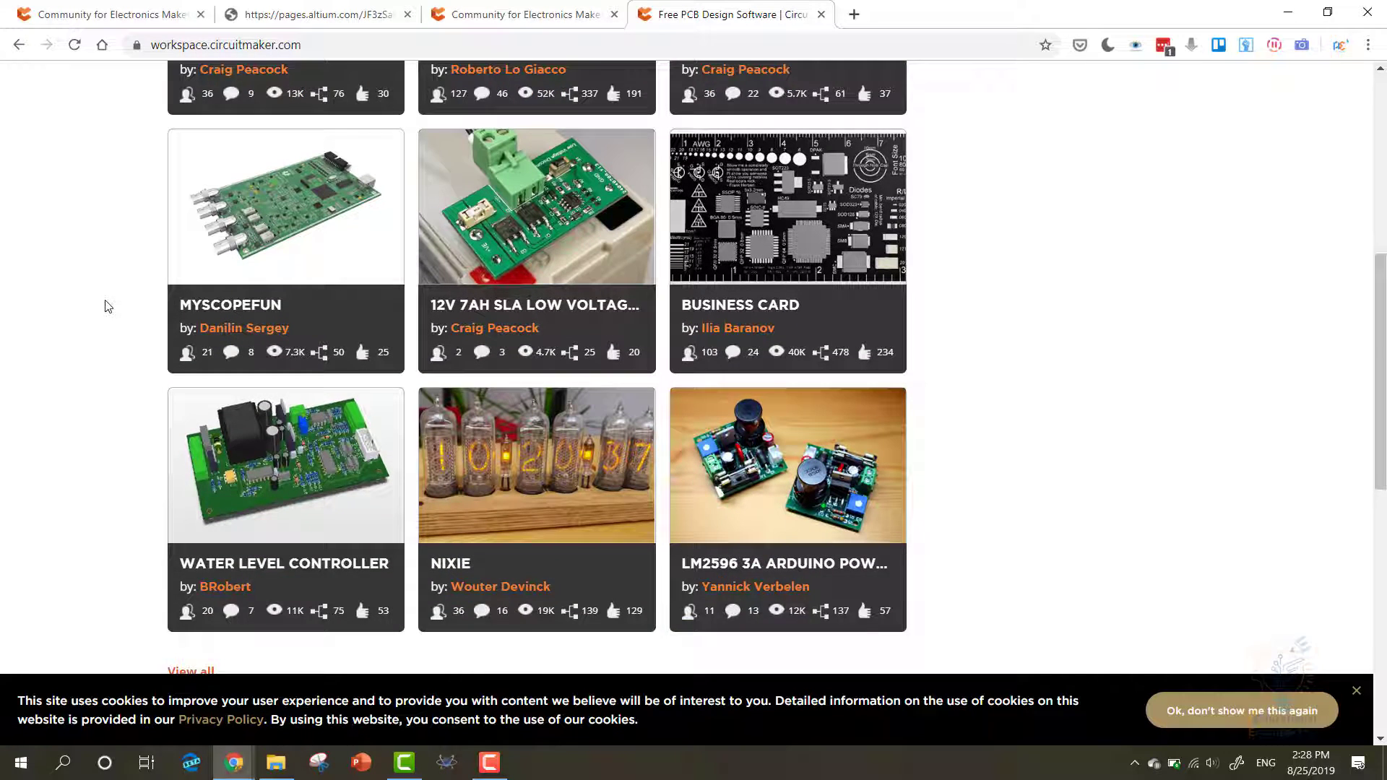
pyautogui.scroll(-2, 106, 306)
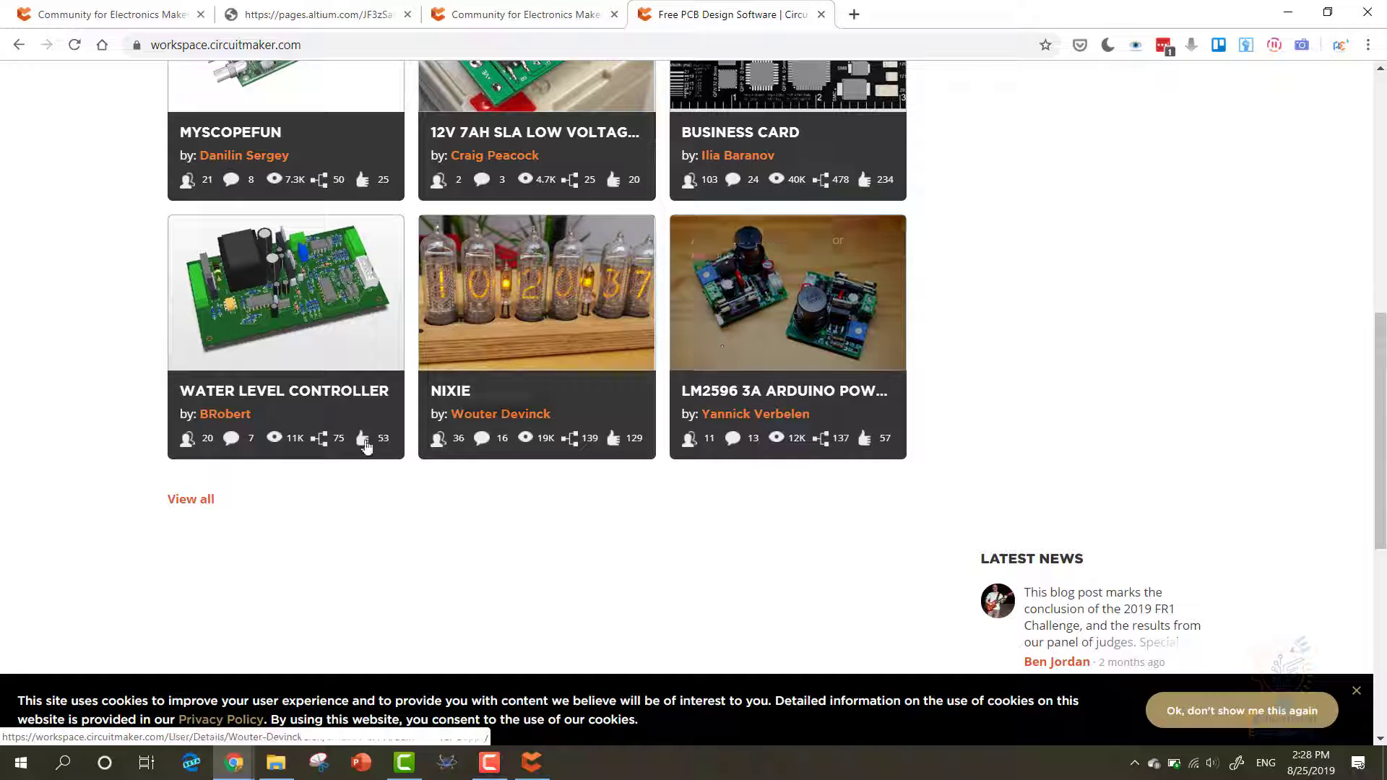
pyautogui.click(198, 501)
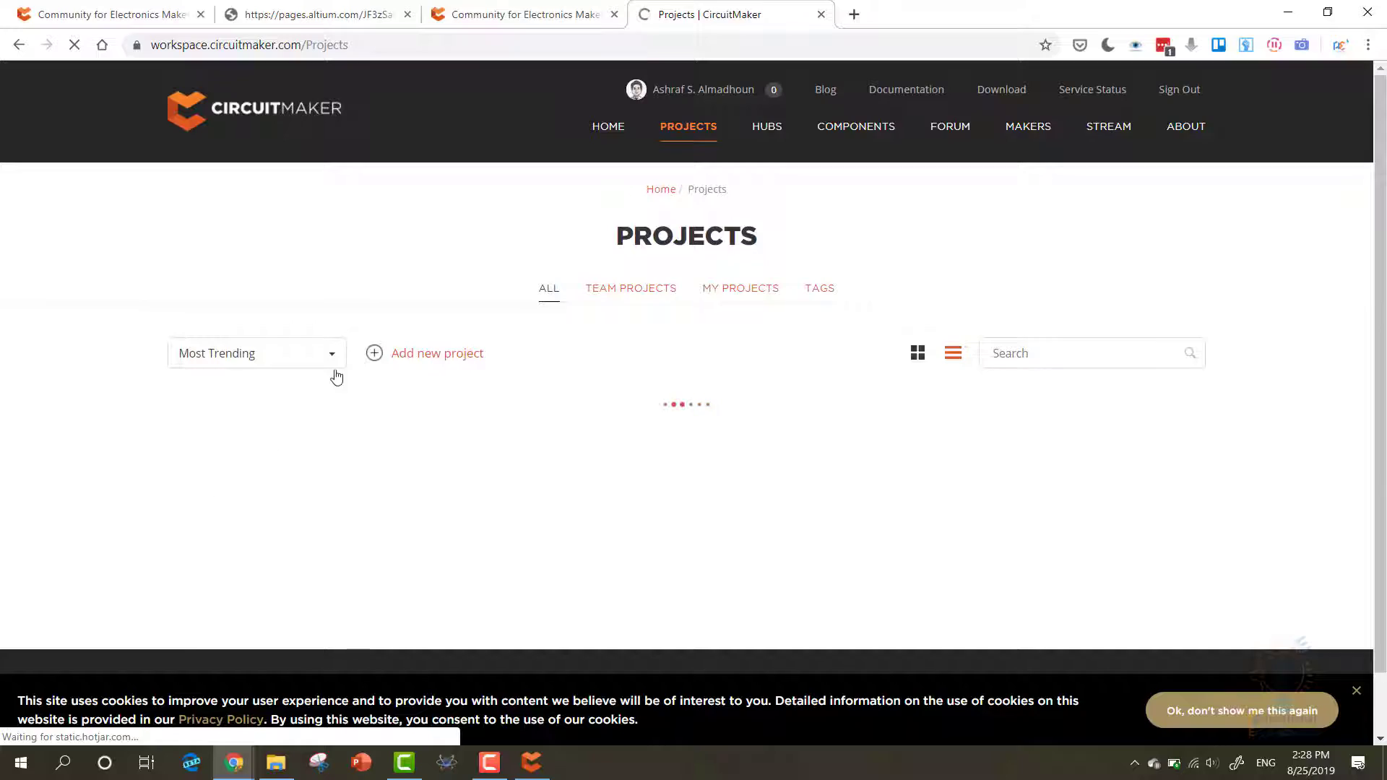
pyautogui.scroll(-19, 130, 377)
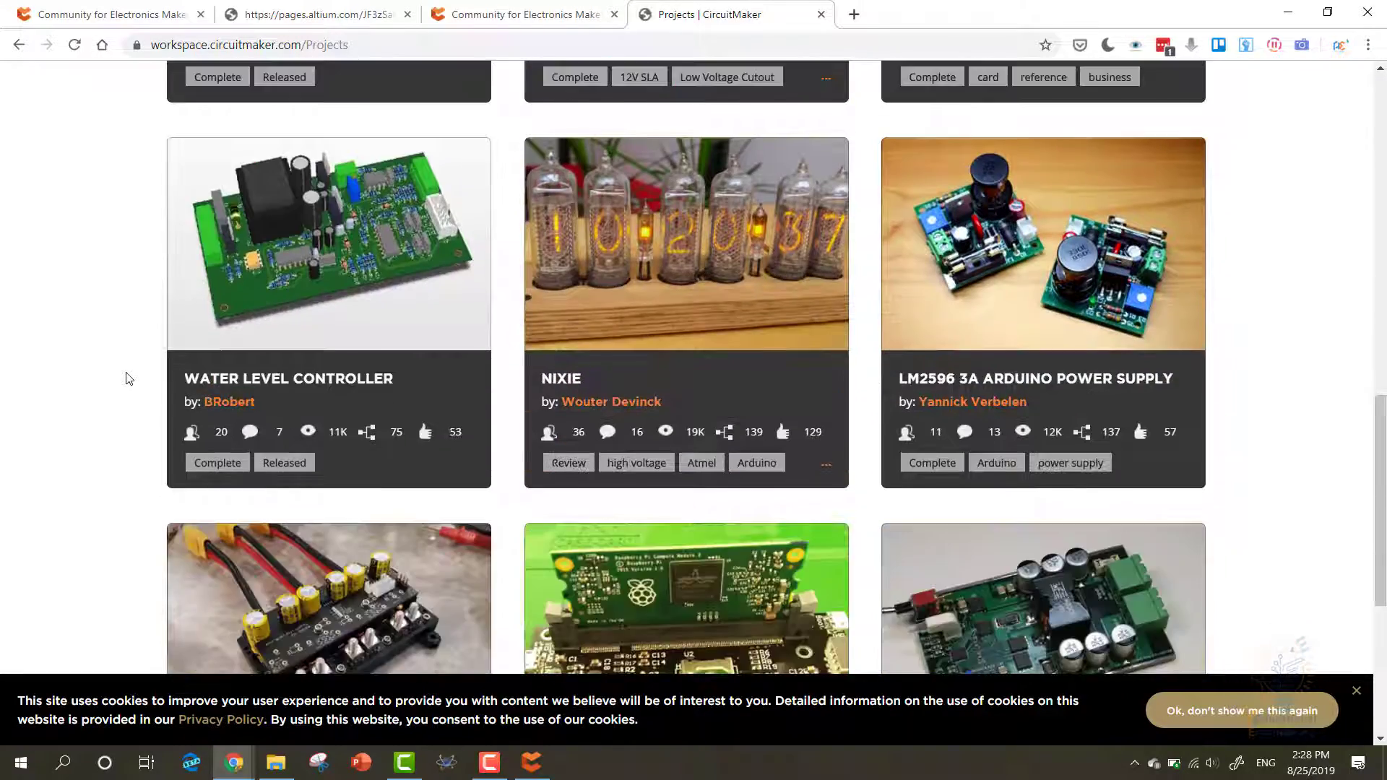
pyautogui.scroll(20, 128, 381)
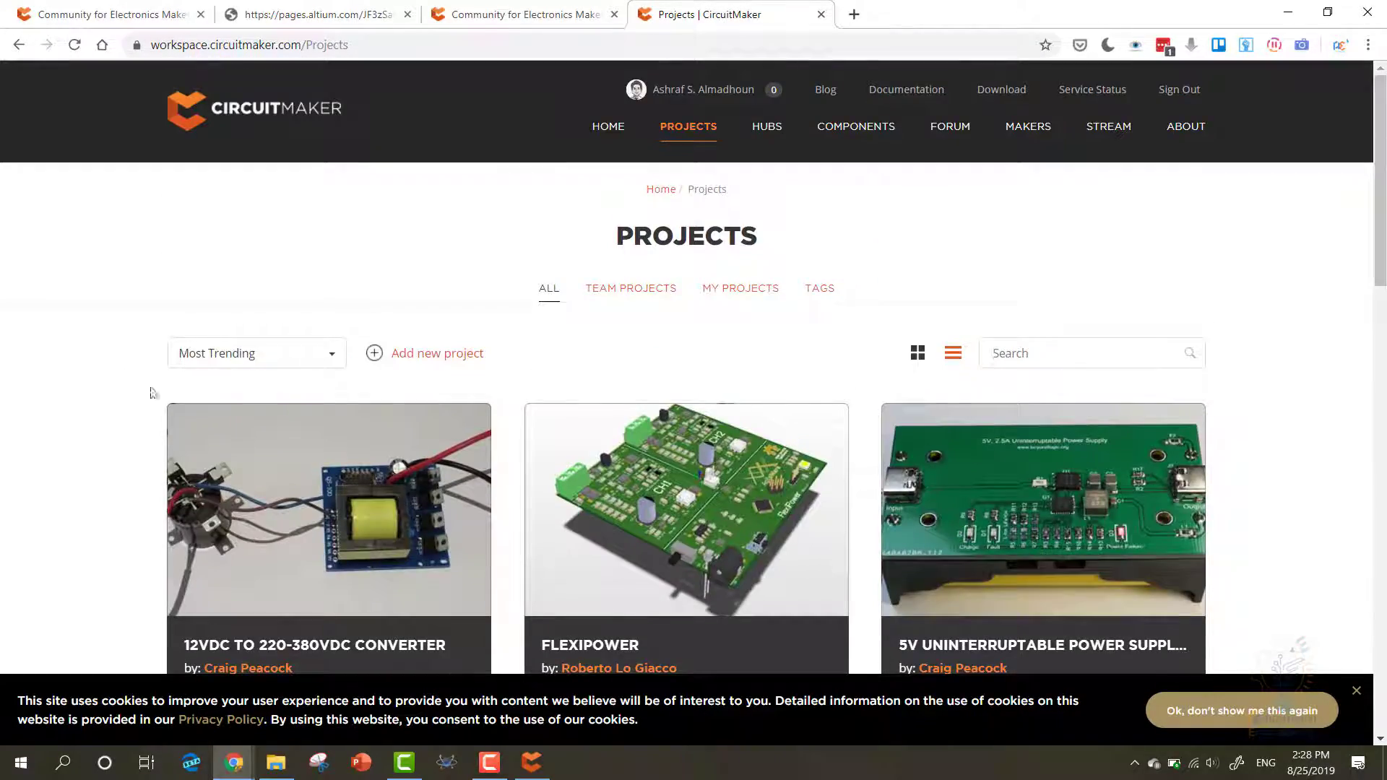
# - Filter the website's project listing with the search 'arduino shield'
pyautogui.click(1021, 347)
pyautogui.write('arduino shield')
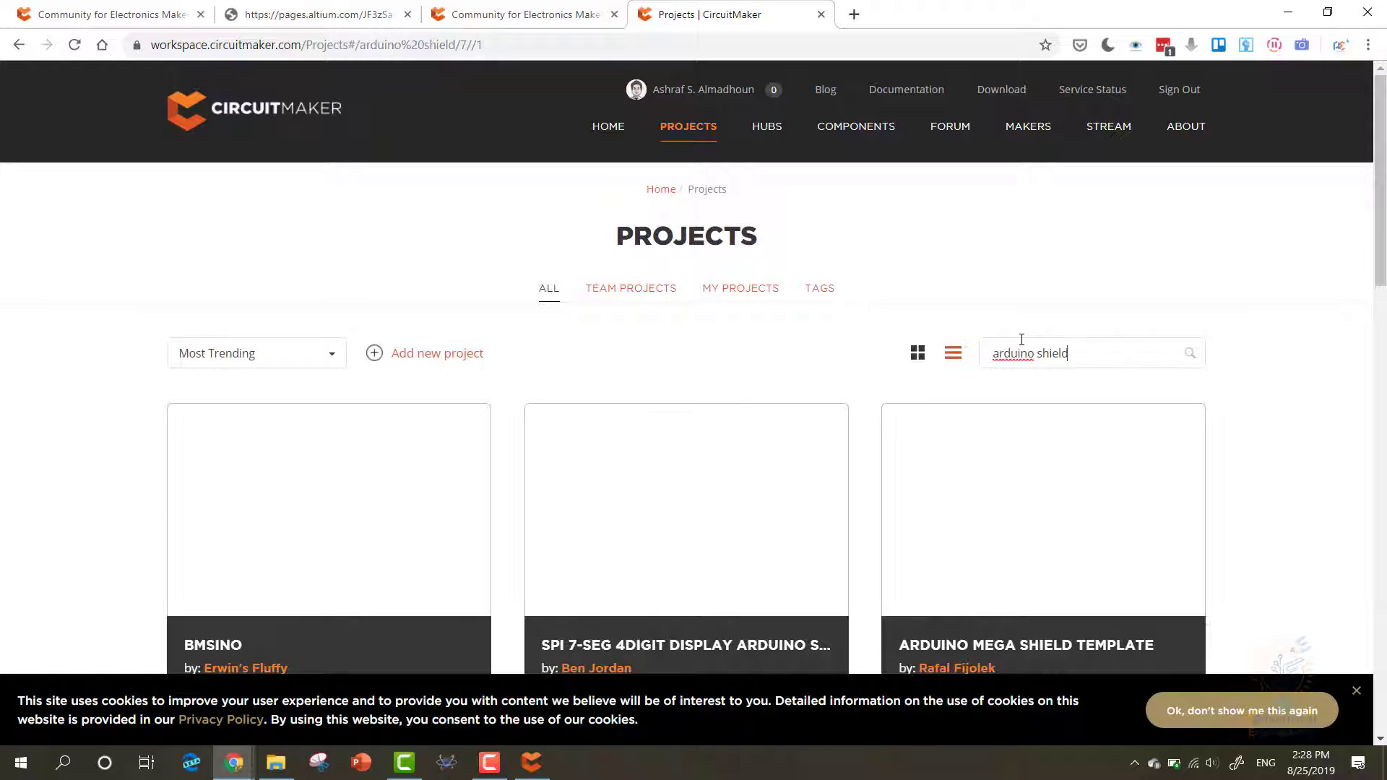
pyautogui.scroll(-4, 96, 313)
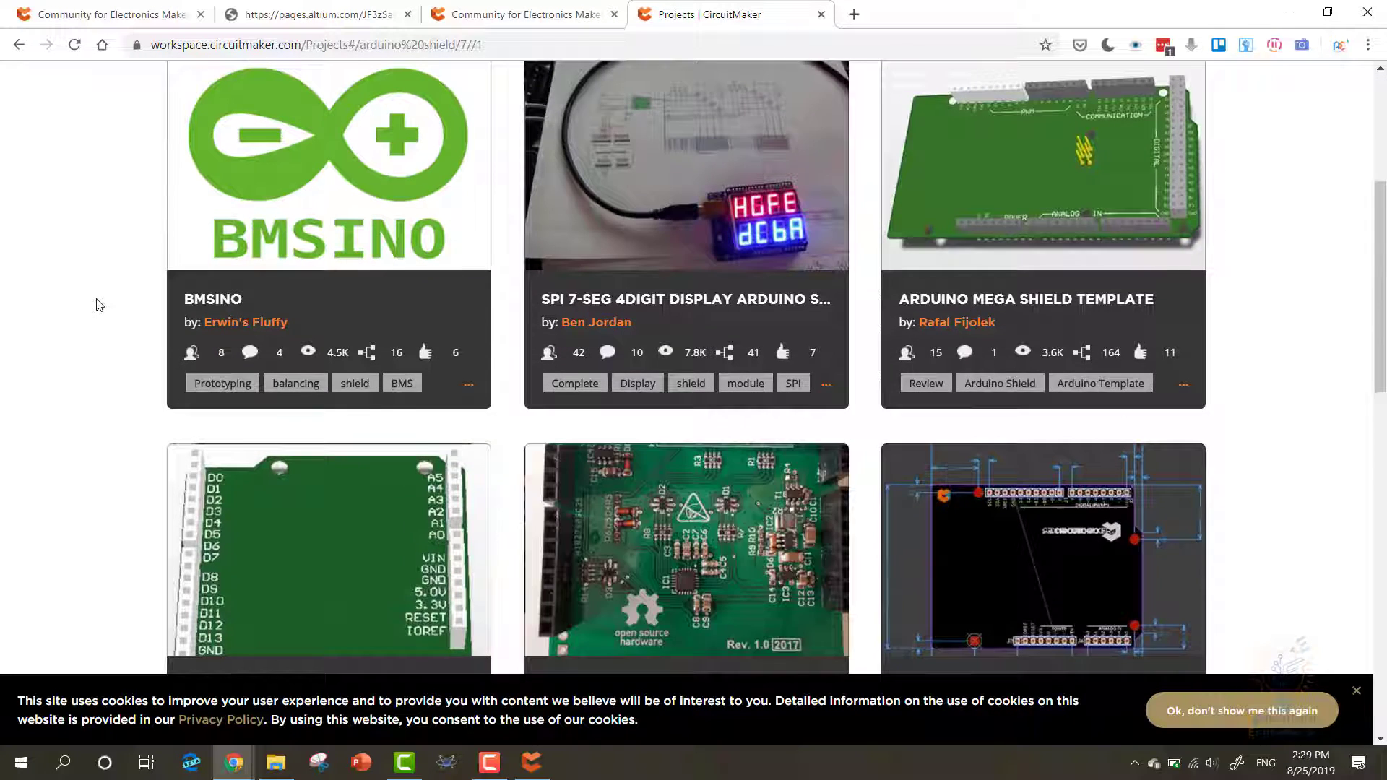
pyautogui.scroll(1, 96, 300)
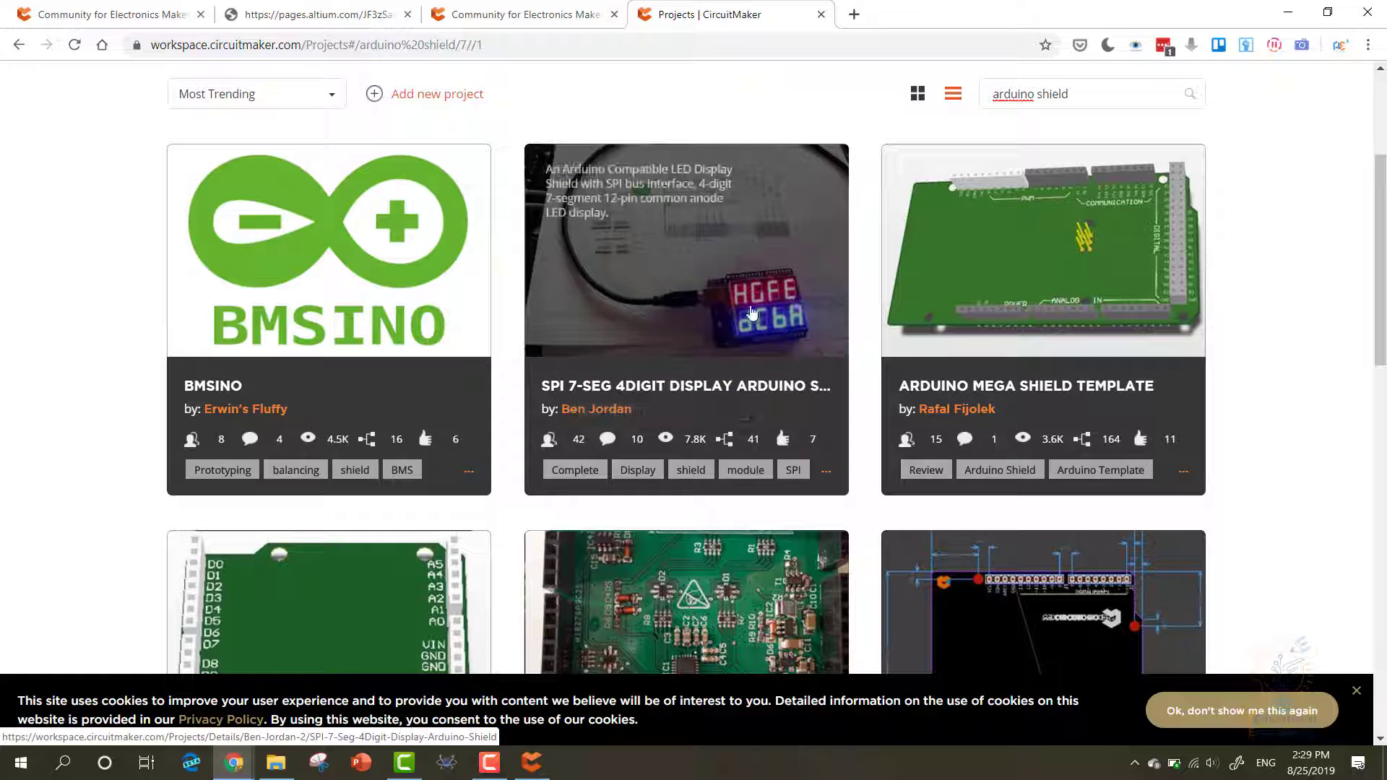
# - Open SPI 7-Seg display, Arduino Board Template and Arduino Uno Shield in new tabs, viewing the Uno Shield tab
pyautogui.rightClick(728, 388)
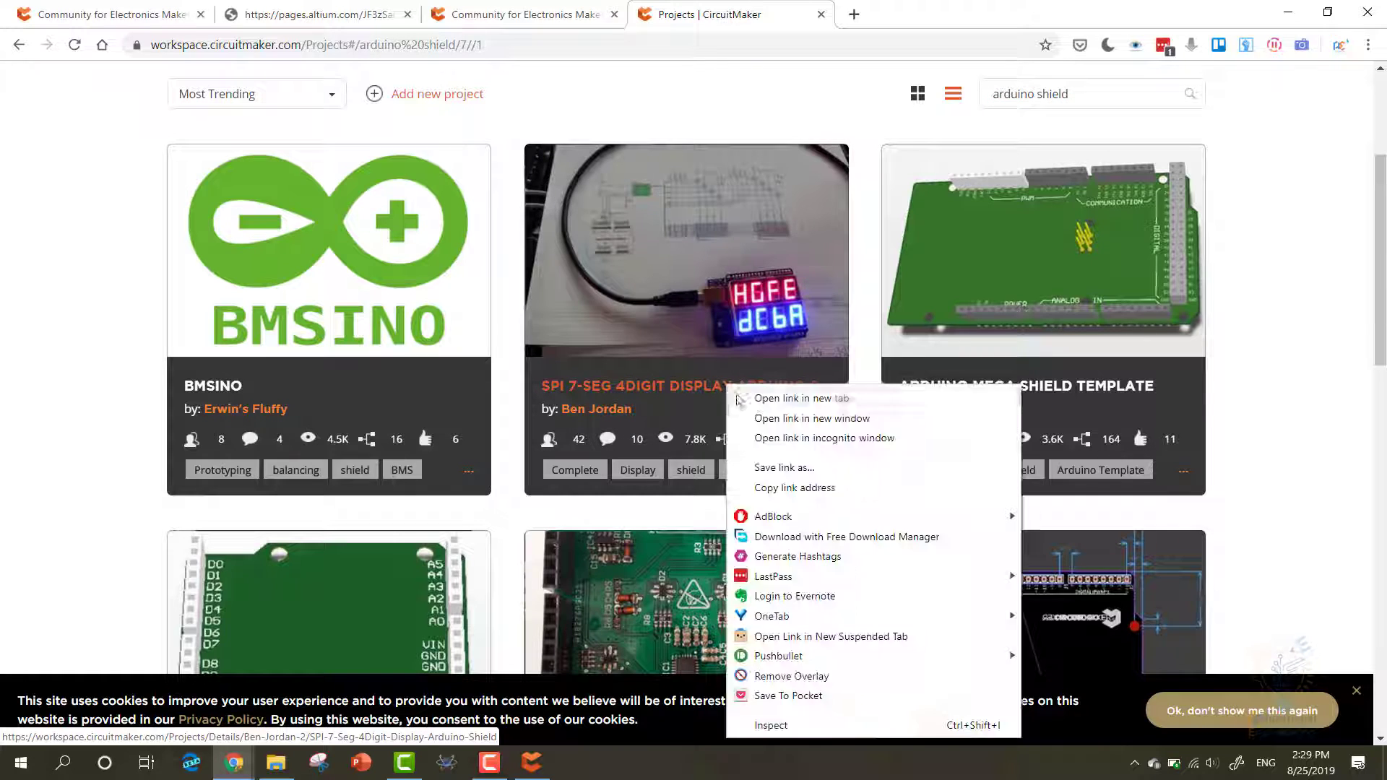
pyautogui.click(768, 397)
pyautogui.scroll(-3, 943, 365)
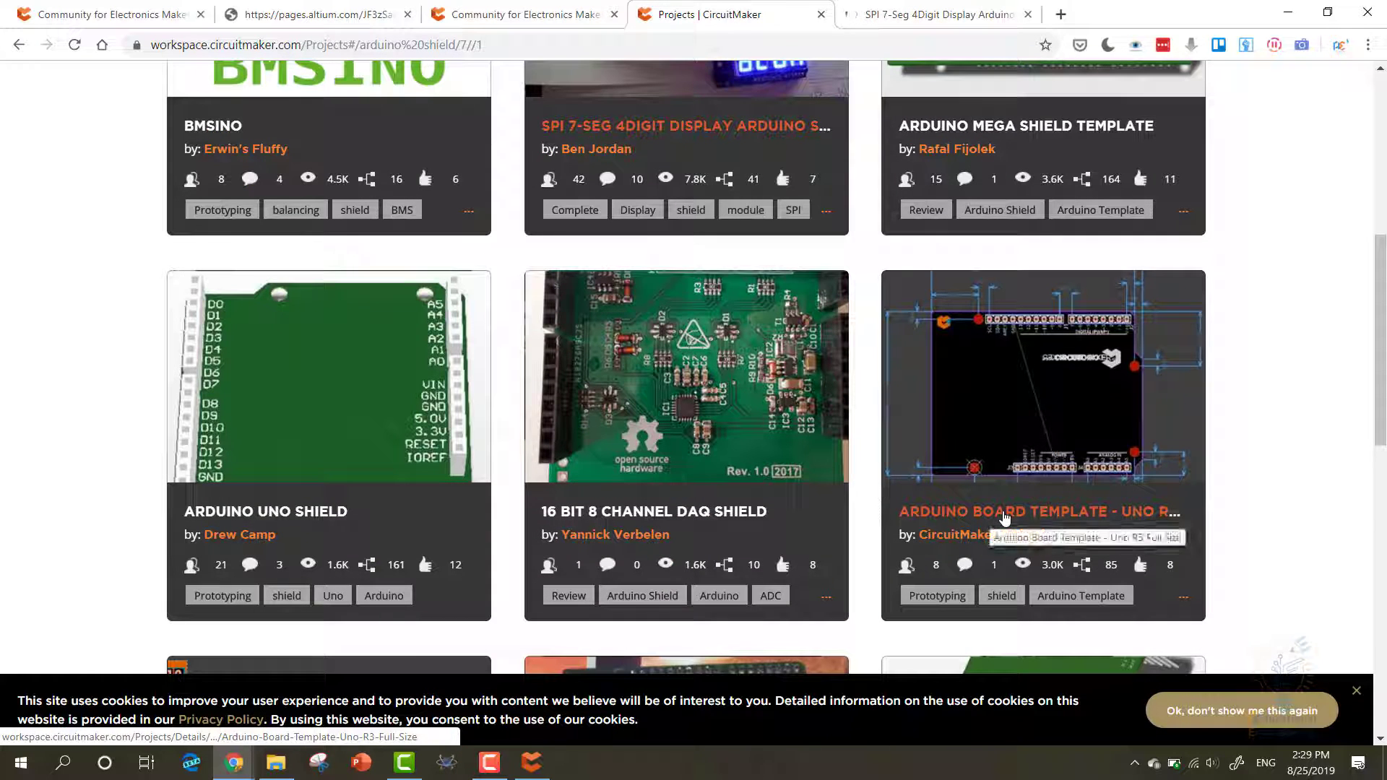
pyautogui.rightClick(1004, 517)
pyautogui.click(1078, 172)
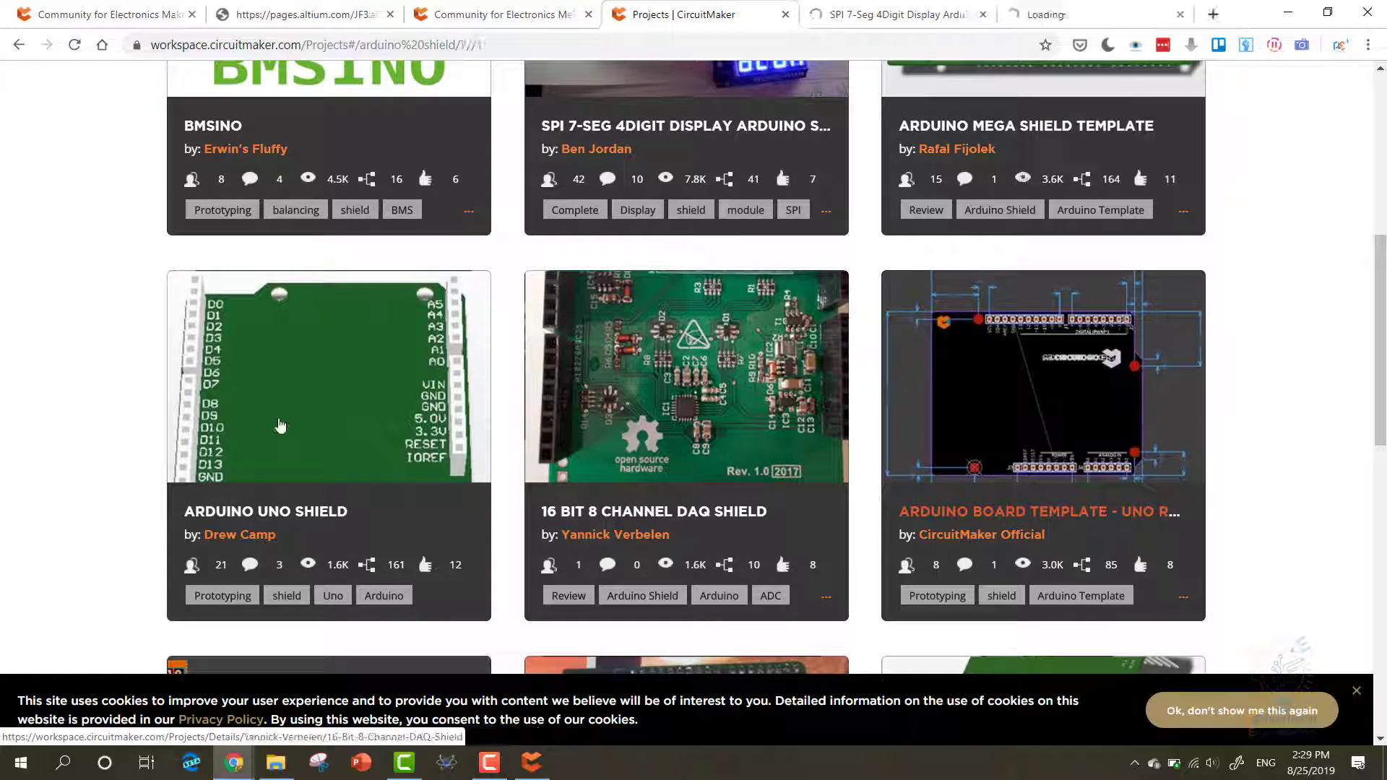
pyautogui.scroll(-2, 72, 424)
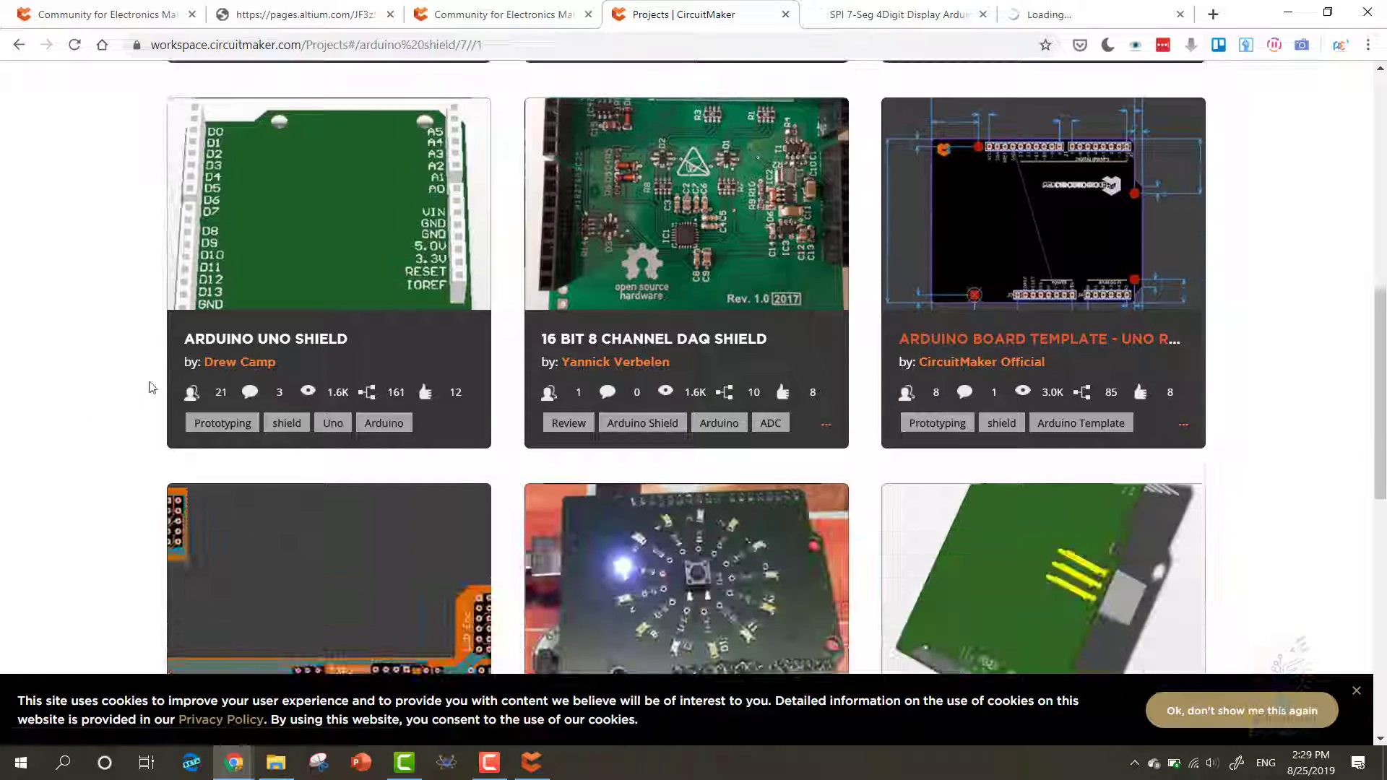
pyautogui.rightClick(271, 342)
pyautogui.click(332, 353)
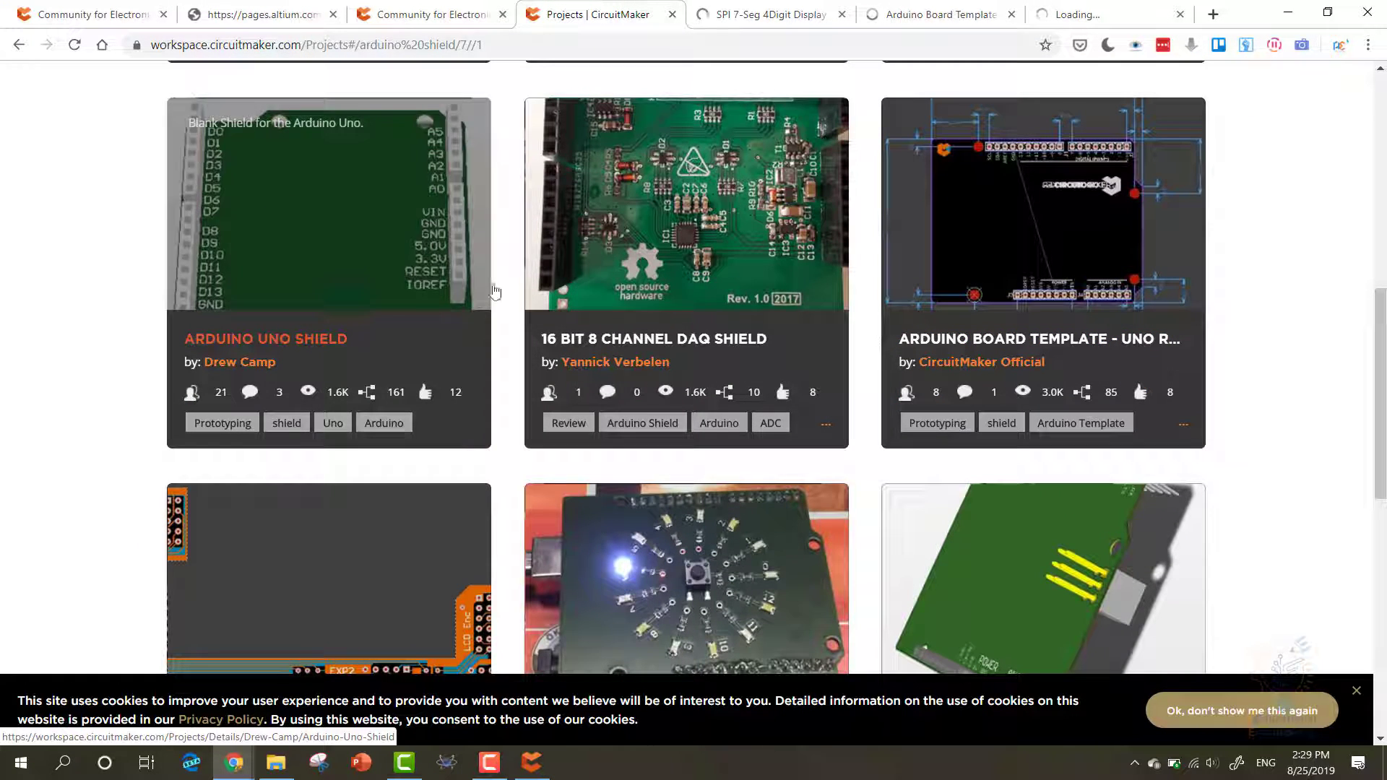
pyautogui.click(1066, 15)
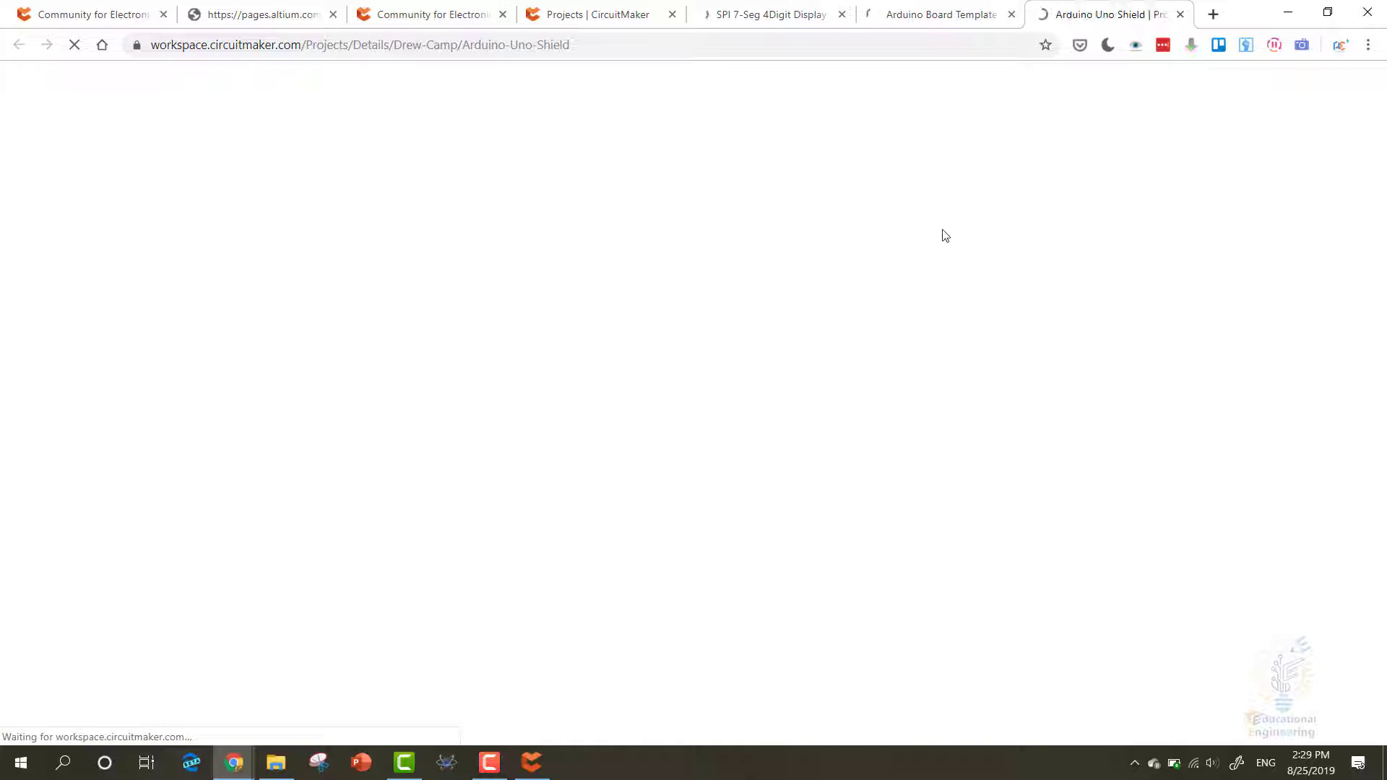
# - Sign in to the CircuitMaker desktop app with the account e-mail and password
pyautogui.click(532, 762)
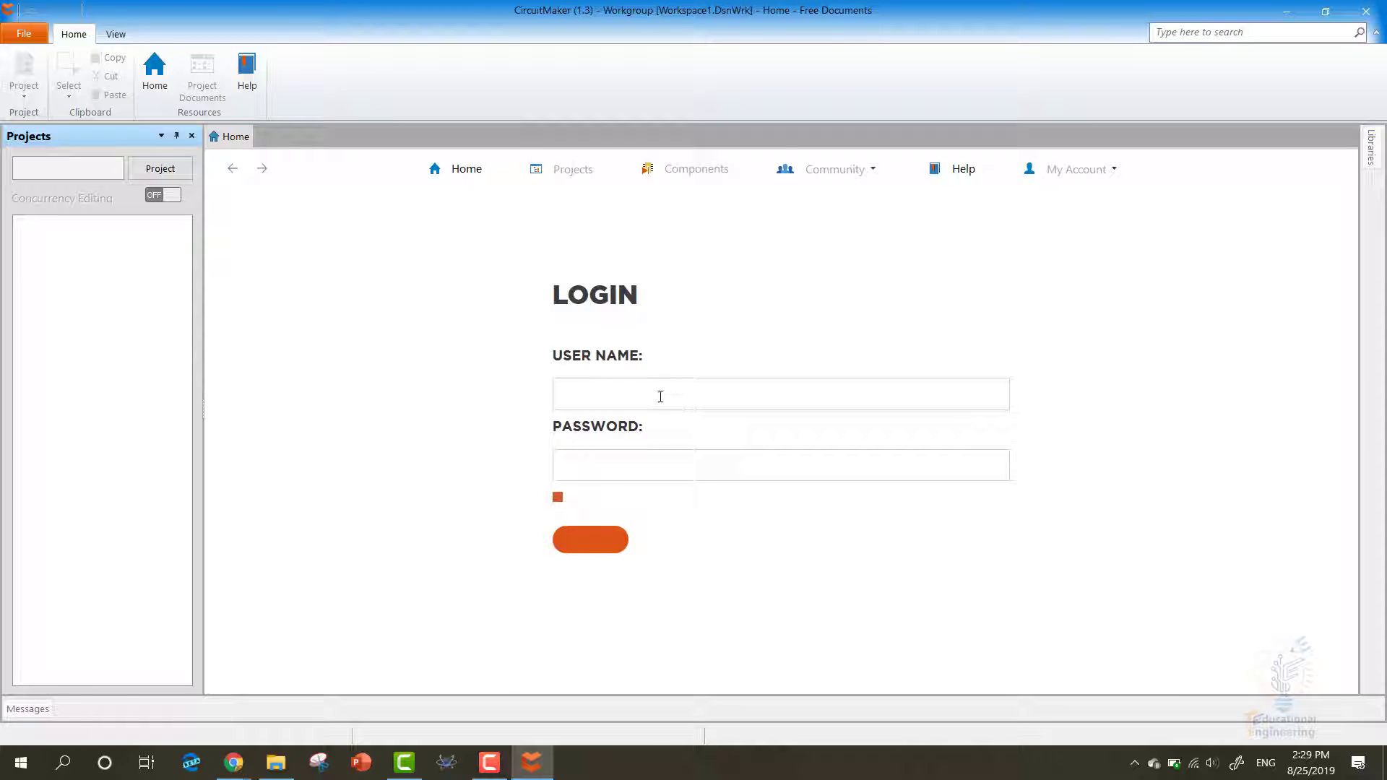
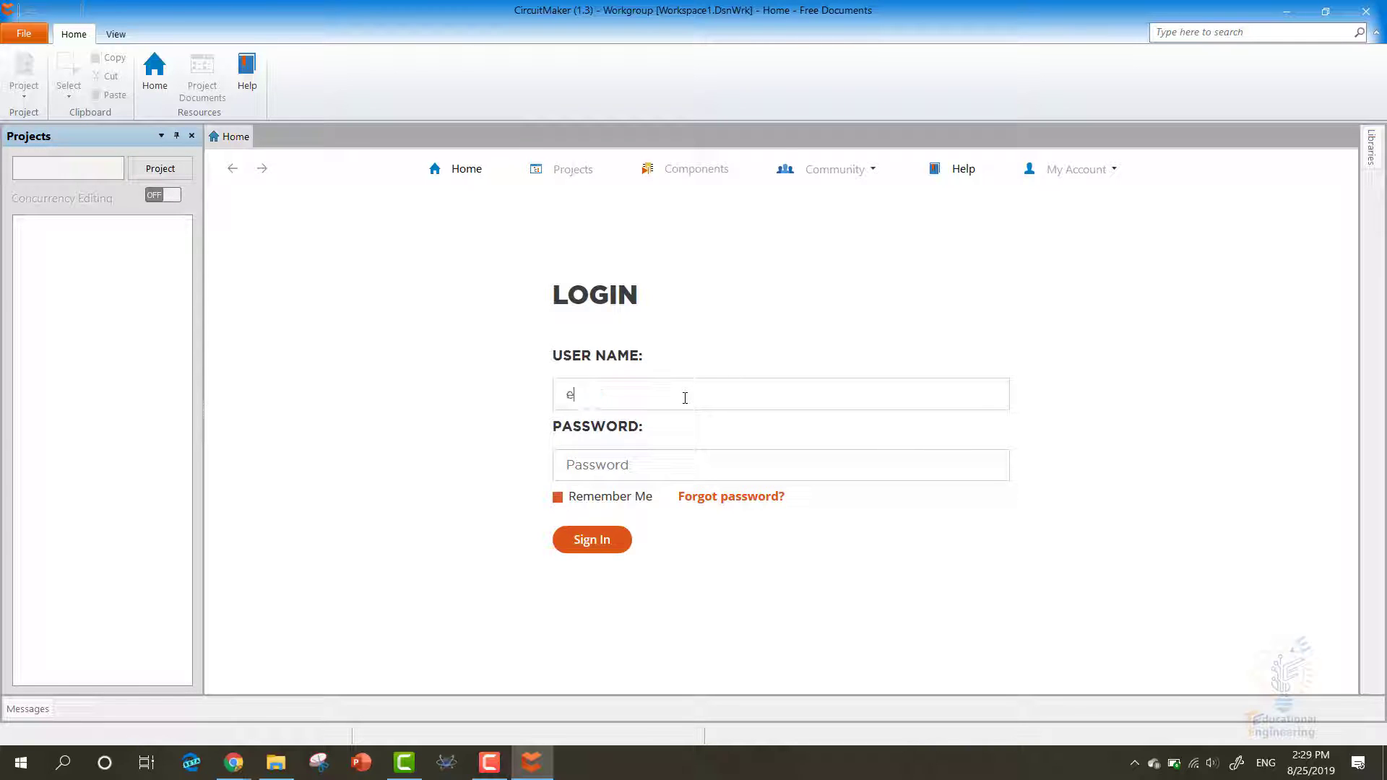
pyautogui.press('Tab')
pyautogui.write('*')
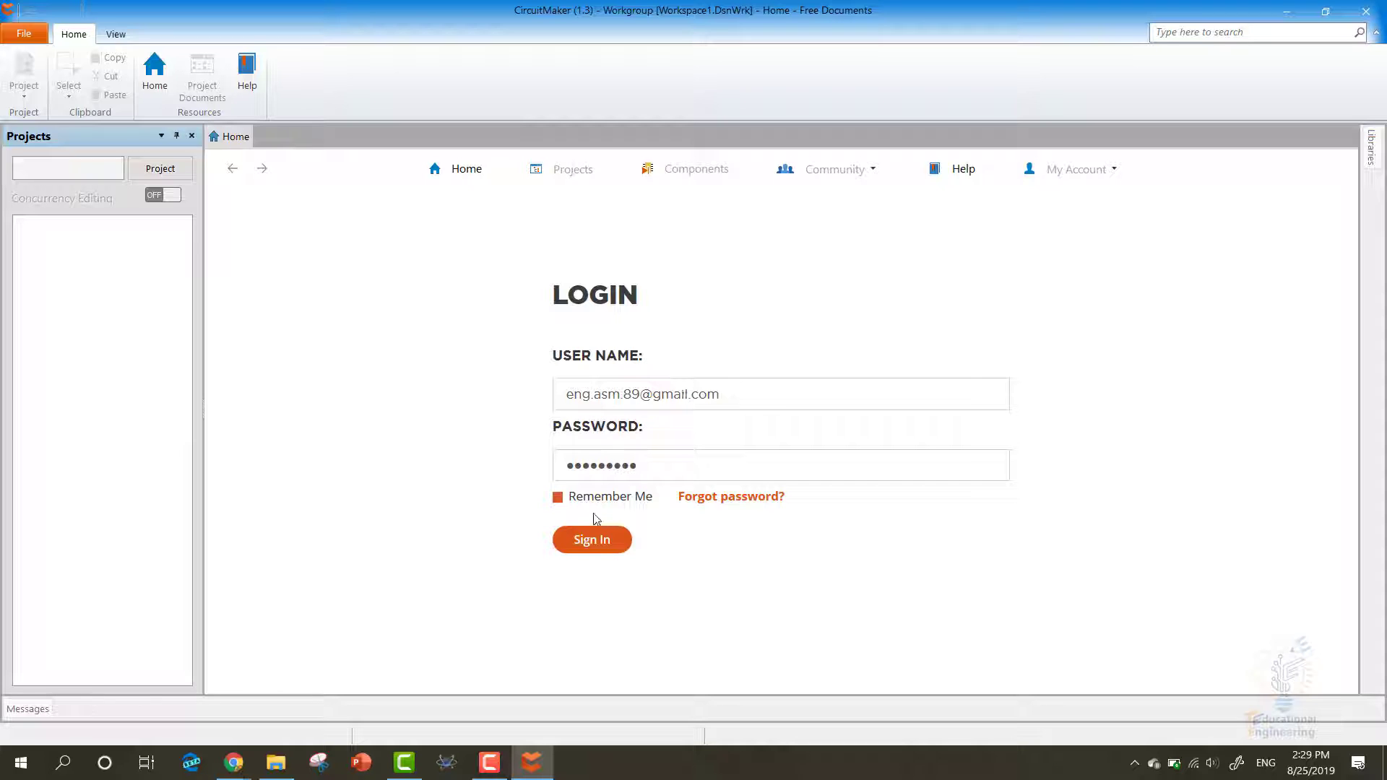
pyautogui.click(588, 541)
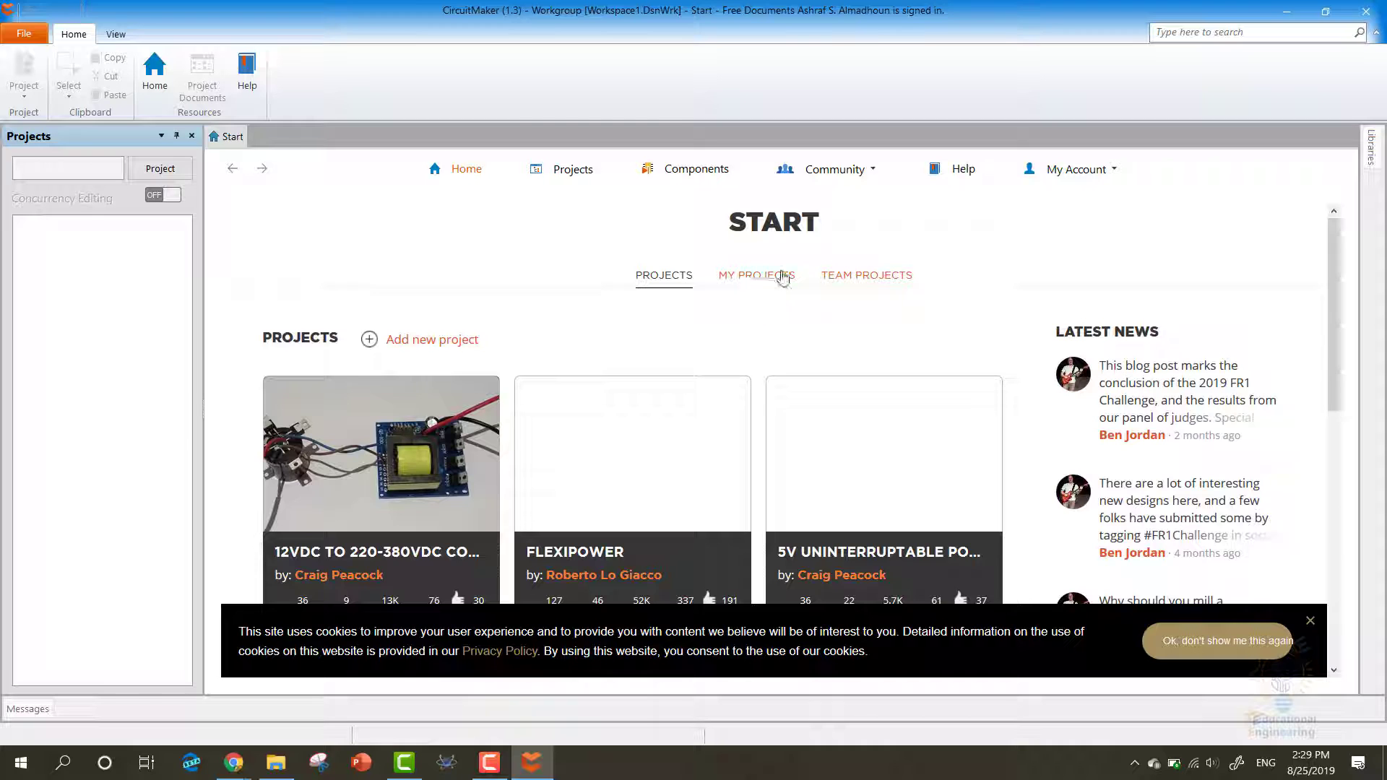
# - Search the app's community Projects for 'arduino shield' and open the Arduino Uno Shield card
pyautogui.scroll(-1, 759, 318)
pyautogui.scroll(-5, 760, 325)
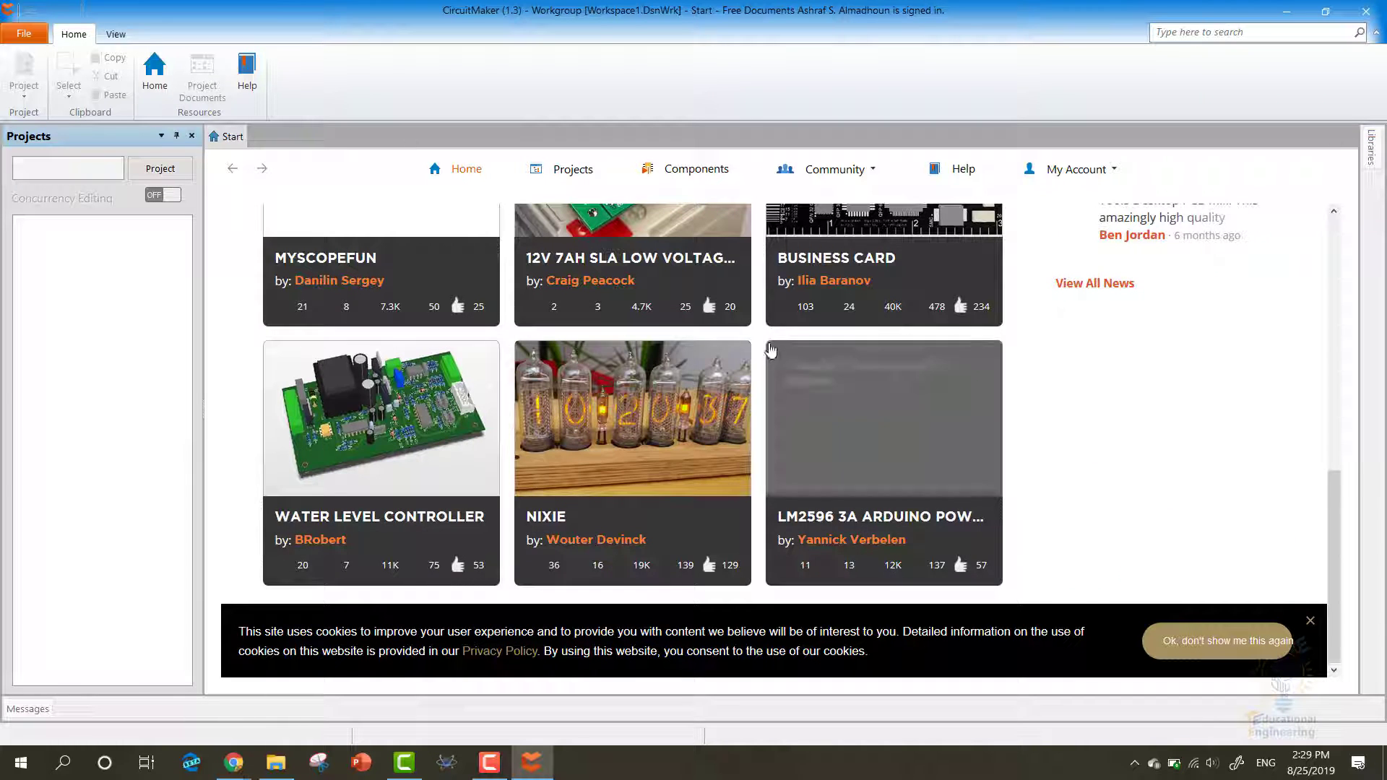
pyautogui.scroll(4, 766, 332)
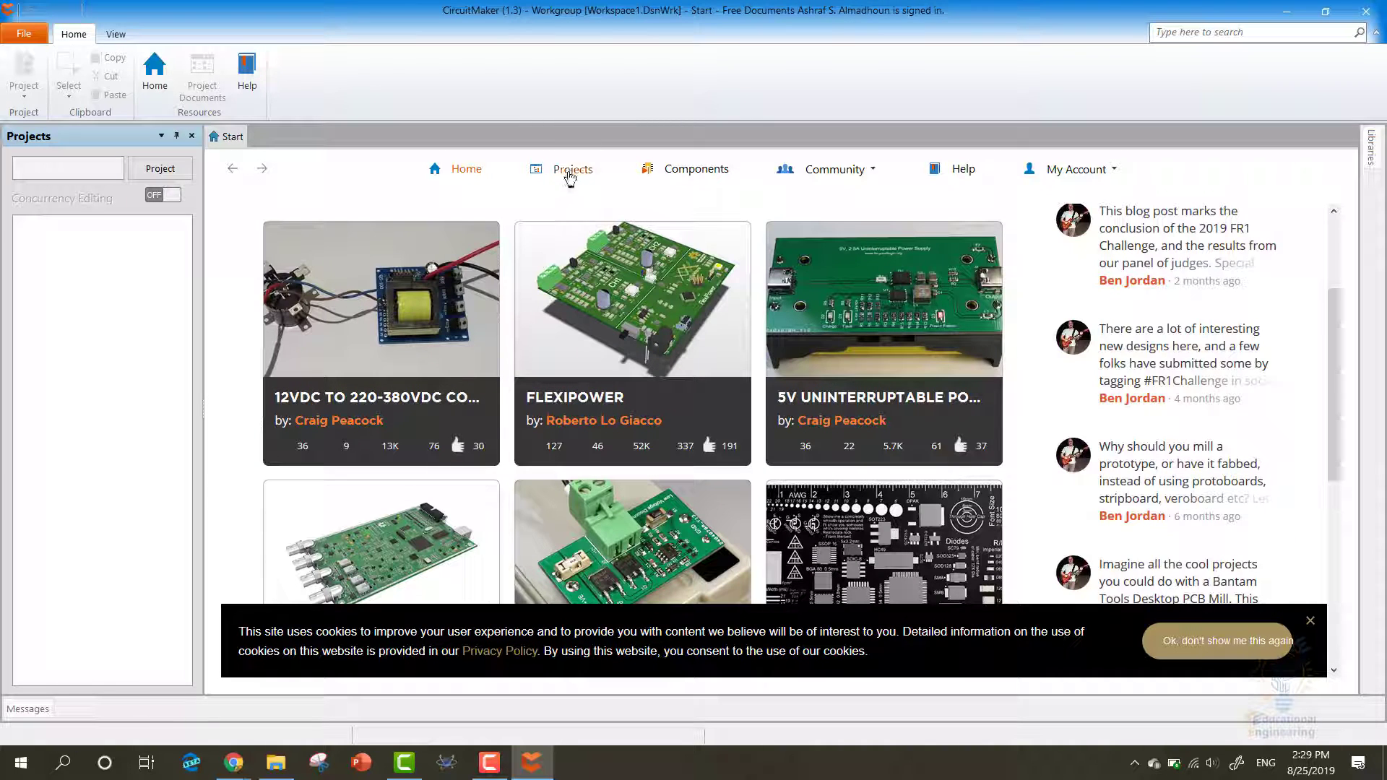
pyautogui.scroll(2, 625, 383)
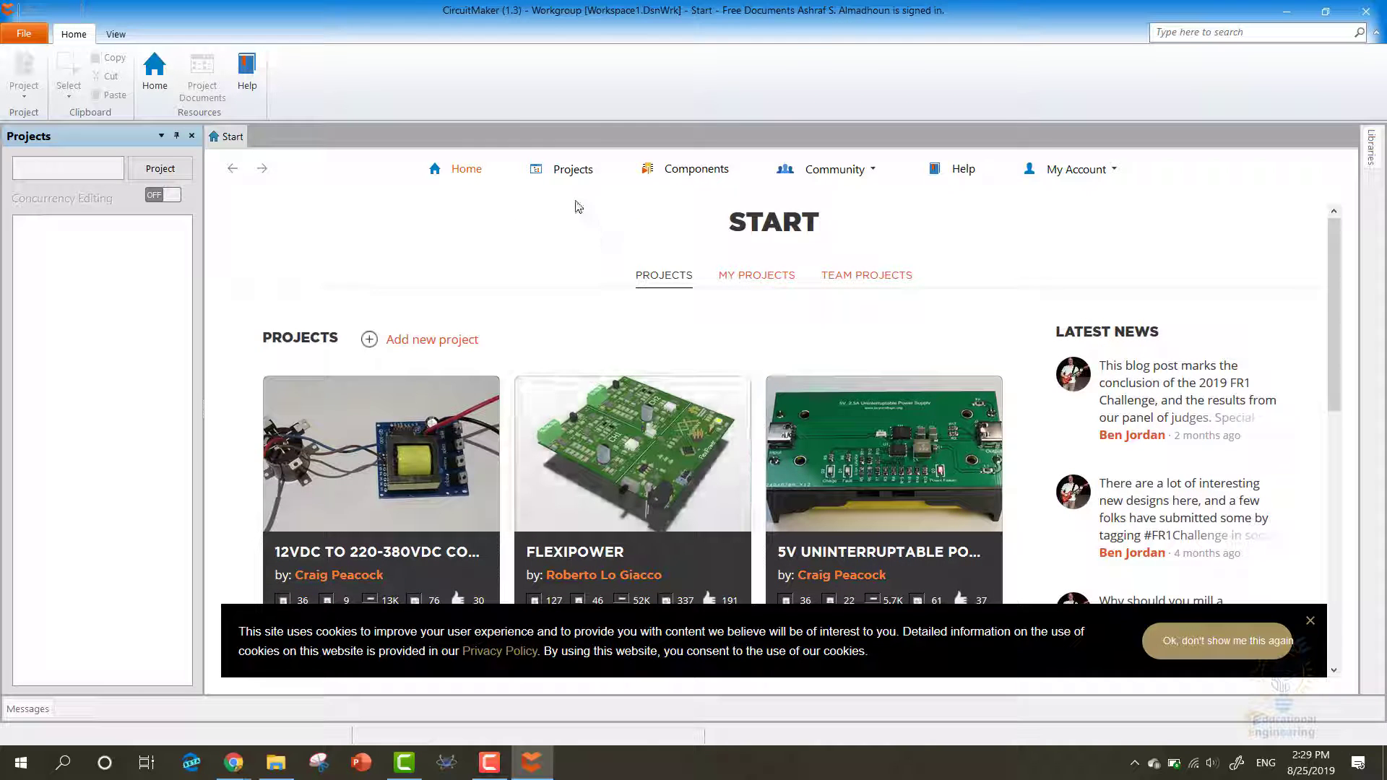
pyautogui.click(558, 170)
pyautogui.click(1149, 342)
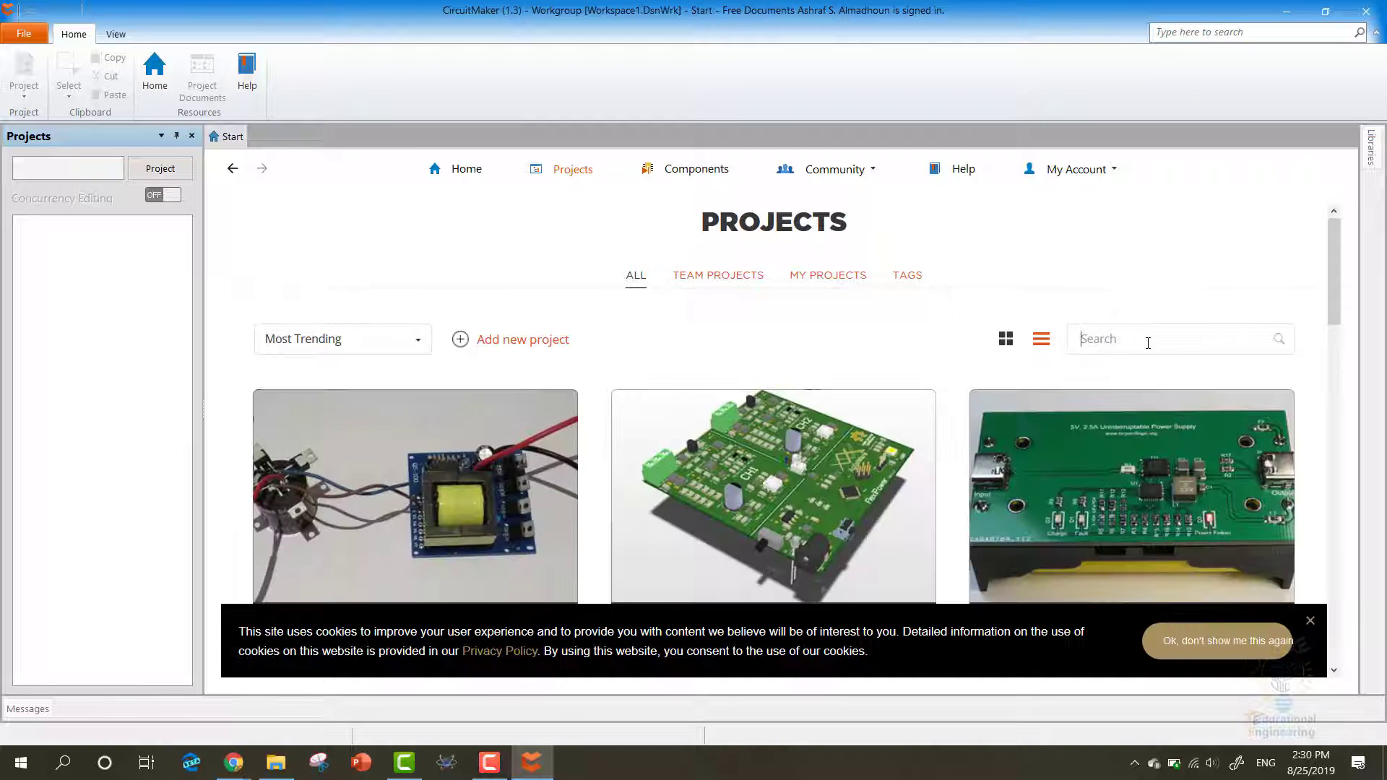
pyautogui.write('arduino shield')
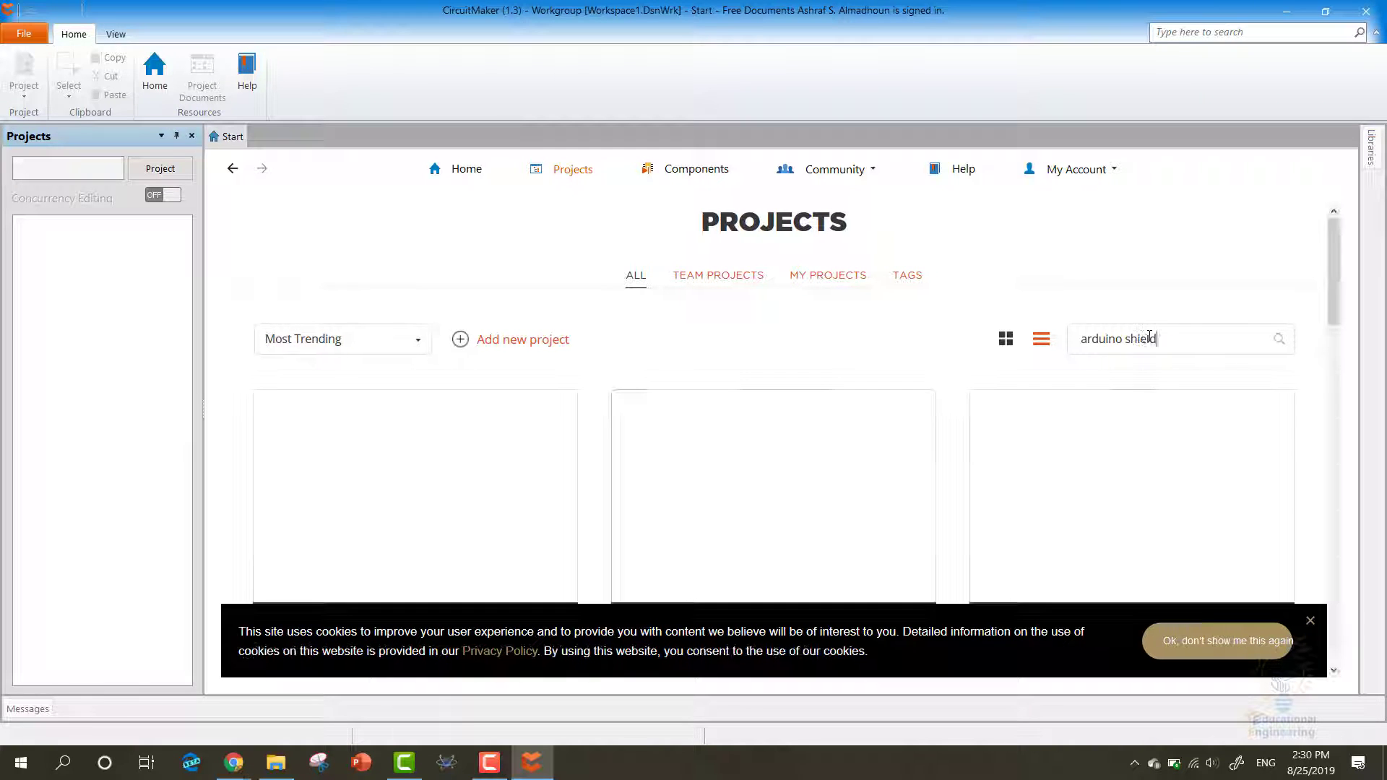
pyautogui.scroll(-8, 822, 346)
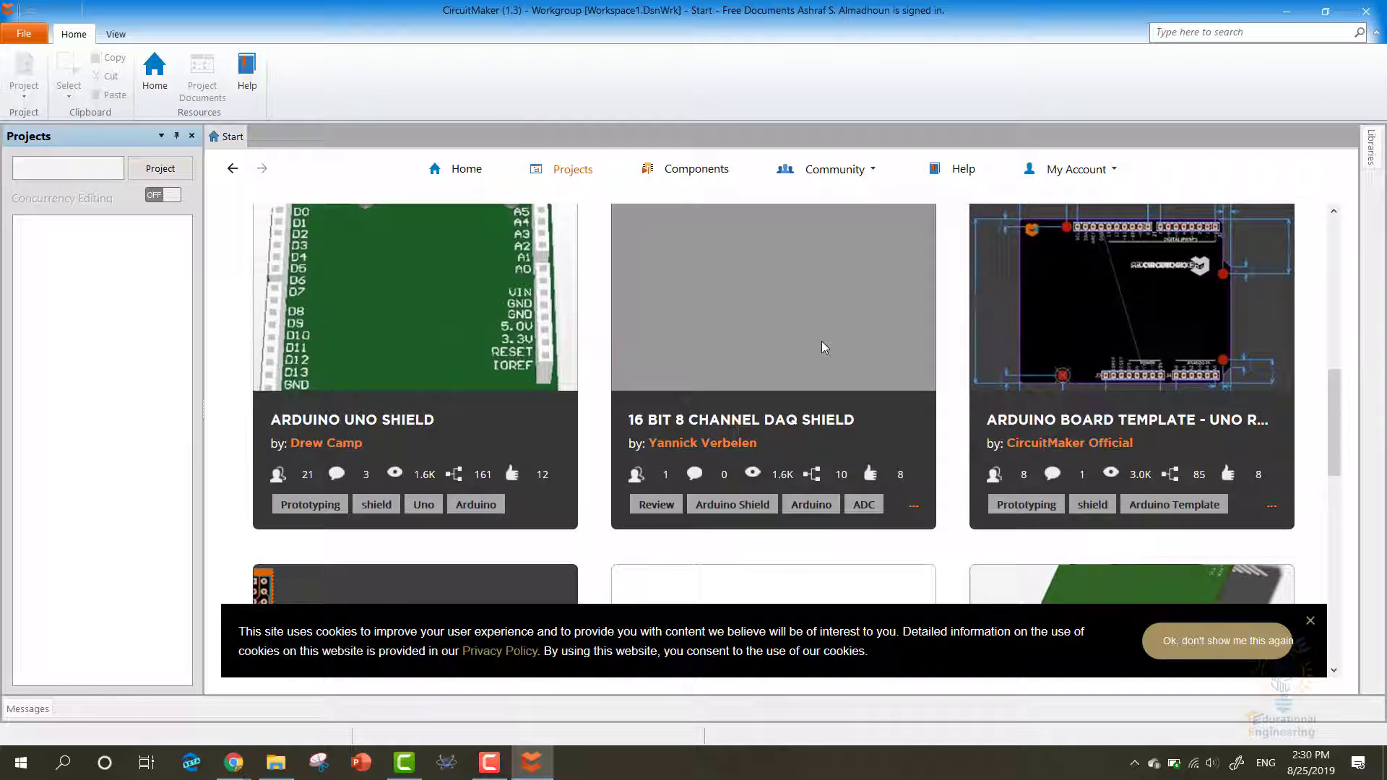
pyautogui.scroll(2, 808, 372)
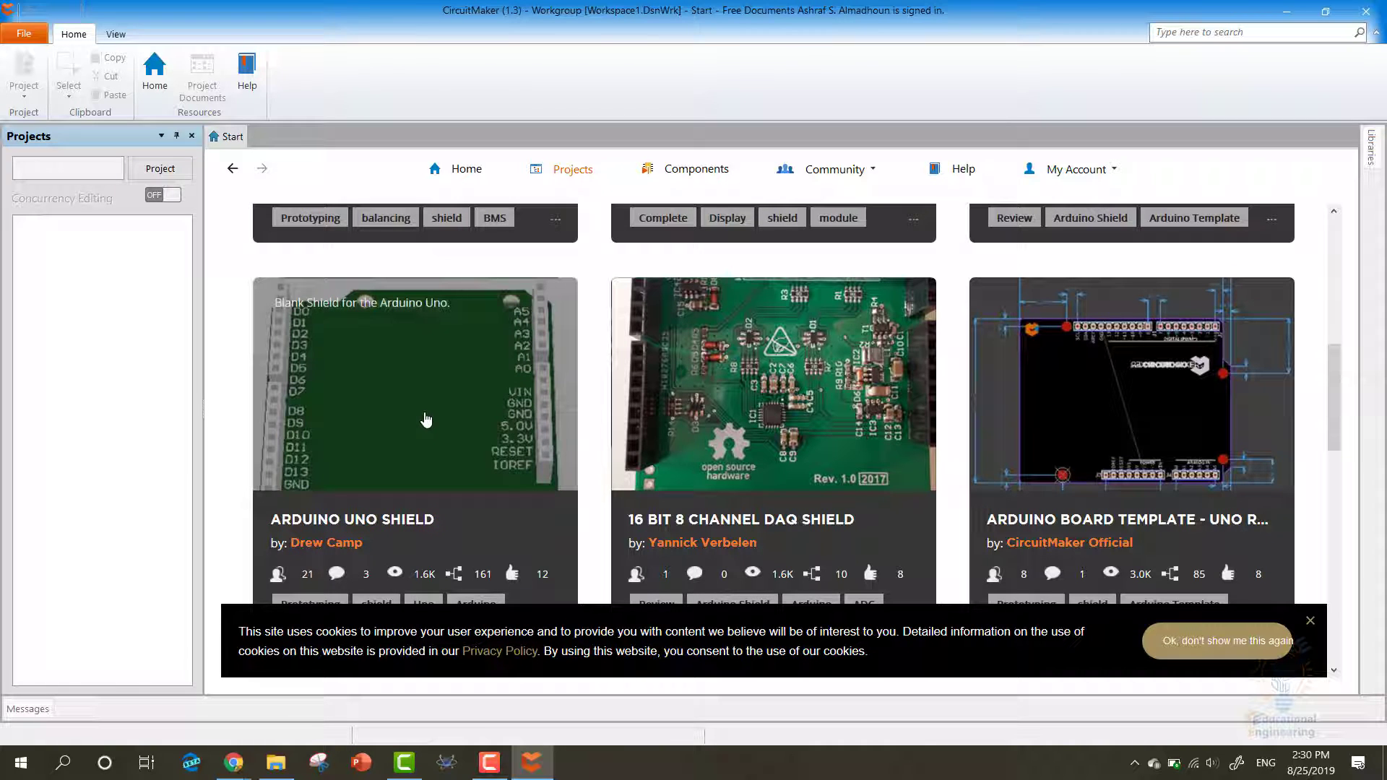
pyautogui.click(415, 466)
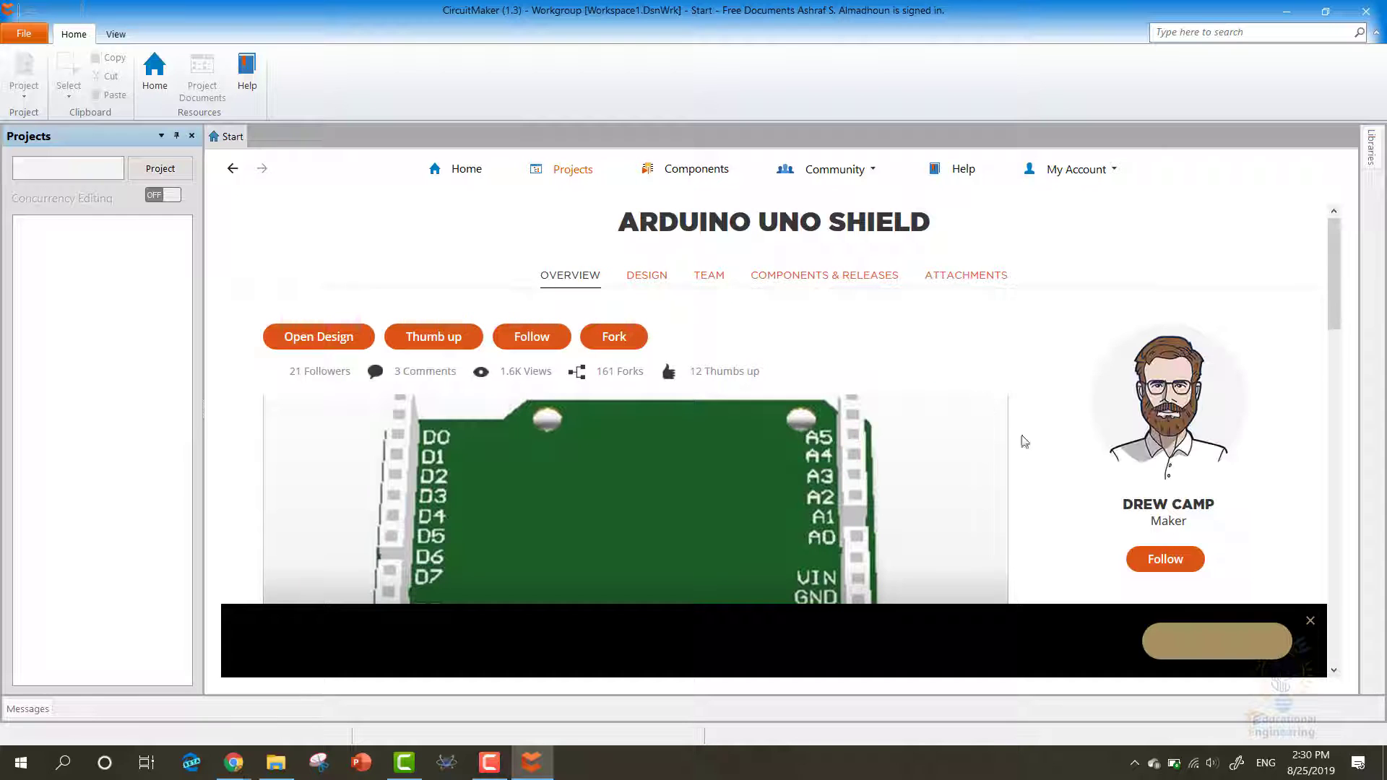
# - Dismiss the cookie notice, follow the maker, open the Arduino Uno Shield design and select Shield.CMPcbDoc
pyautogui.click(1254, 642)
pyautogui.click(1166, 559)
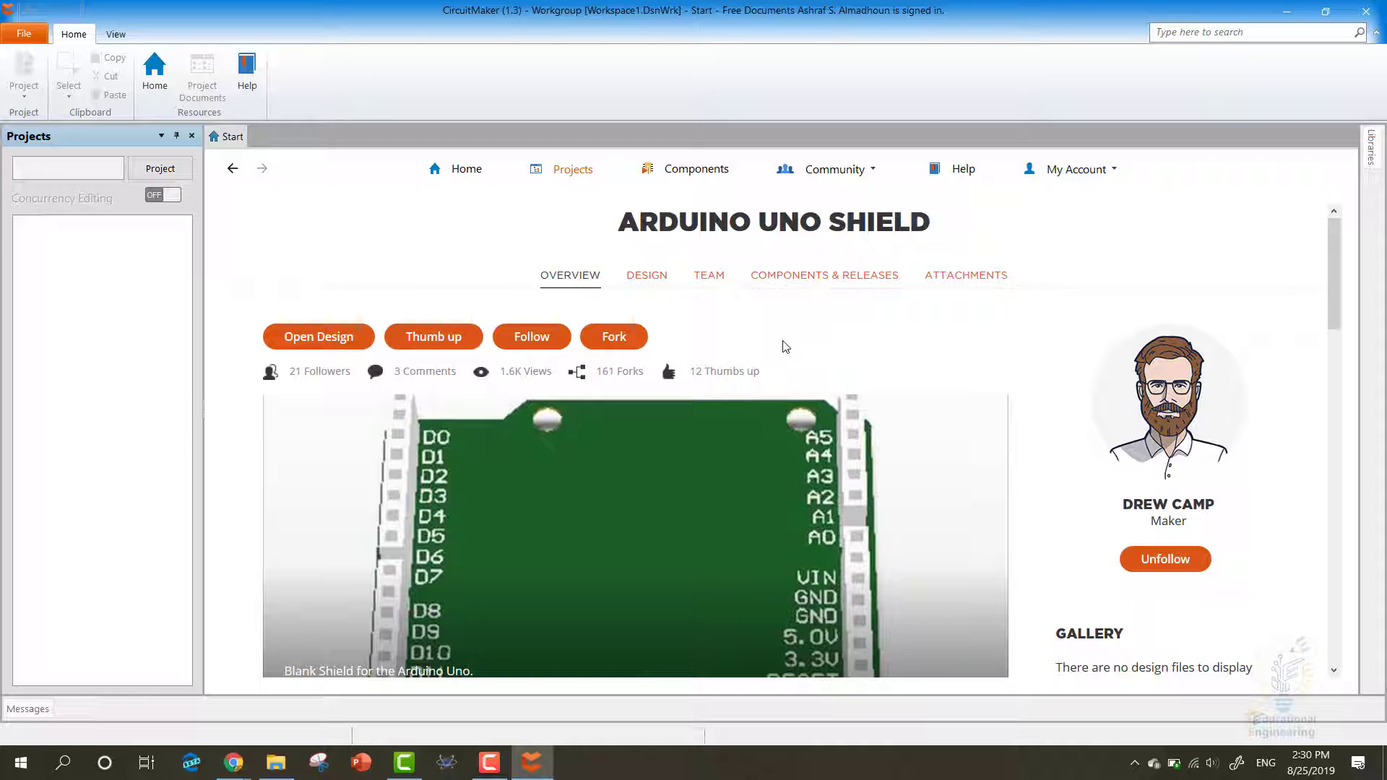
pyautogui.click(319, 337)
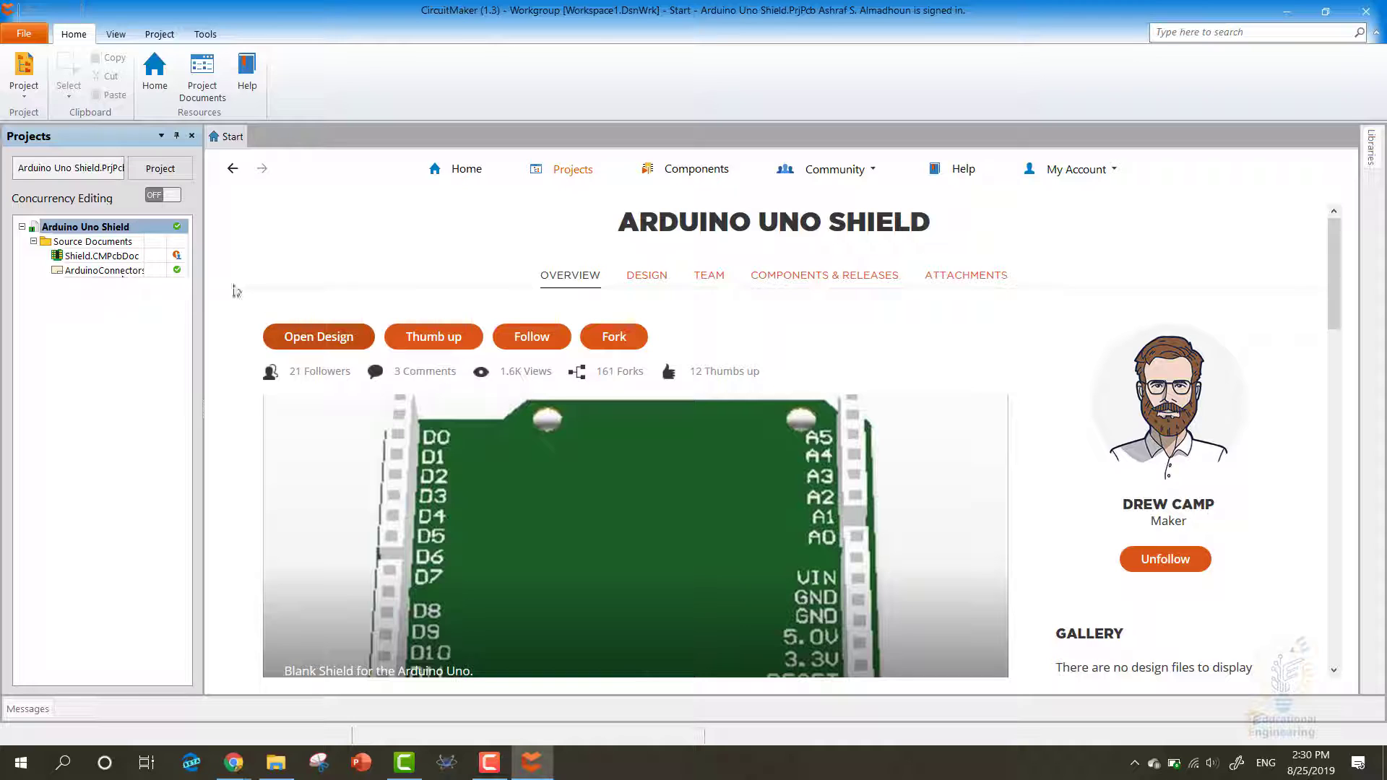
pyautogui.click(112, 256)
# - Open Shield.CMPcbDoc and zoom until the whole board with D0–D13, A0–A5 and power headers fits
pyautogui.doubleClick(109, 256)
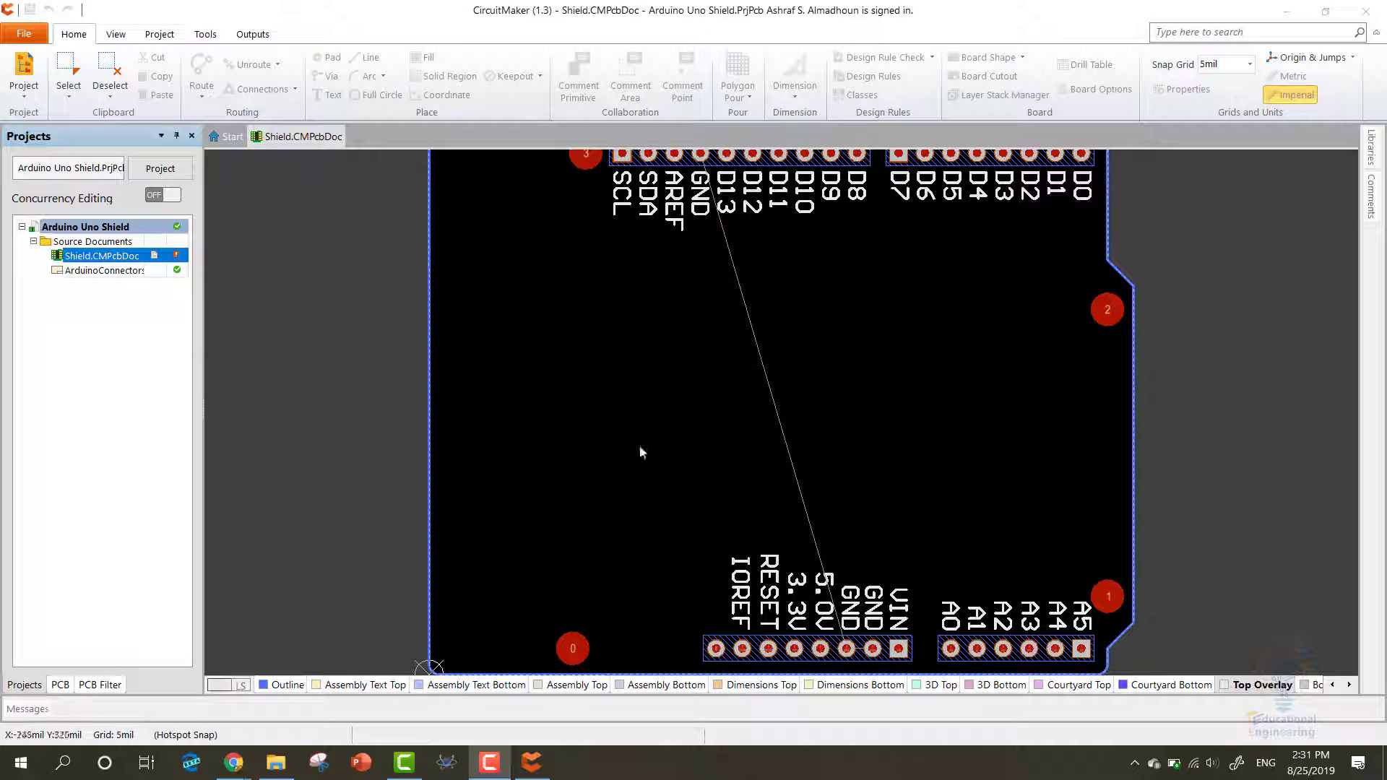
pyautogui.scroll(-2, 727, 409)
pyautogui.scroll(3, 721, 414)
pyautogui.scroll(-2, 715, 419)
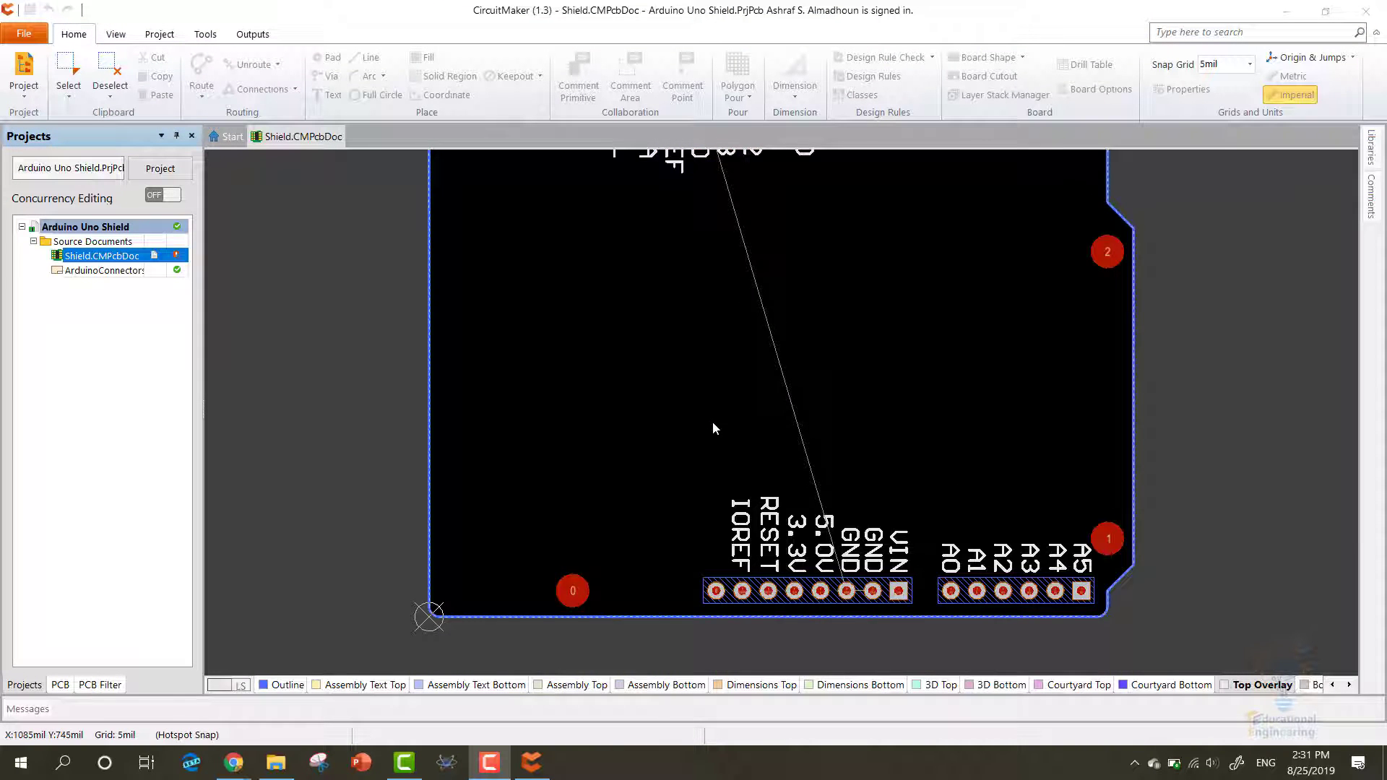
pyautogui.scroll(1, 712, 422)
pyautogui.keyDown('ctrl'); pyautogui.scroll(-1, 710, 431); pyautogui.keyUp('ctrl')
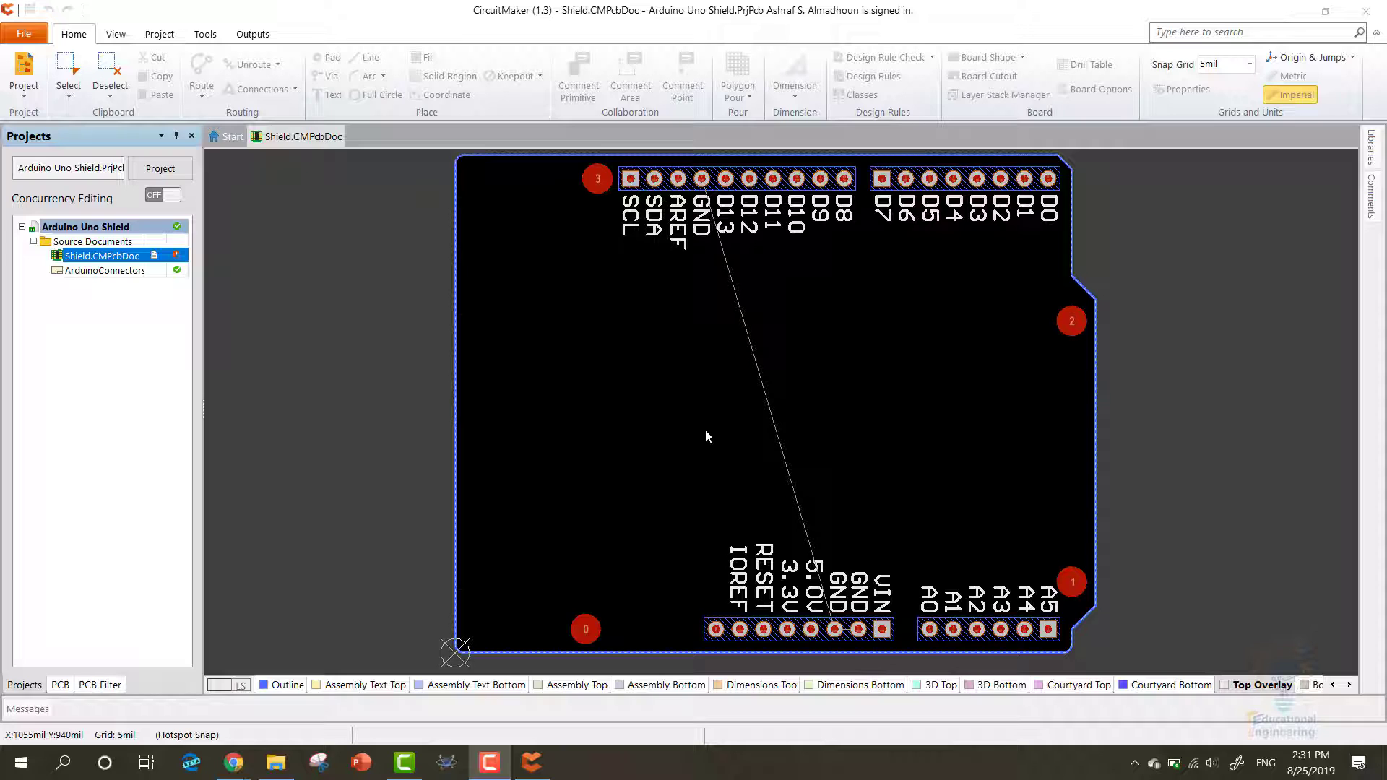